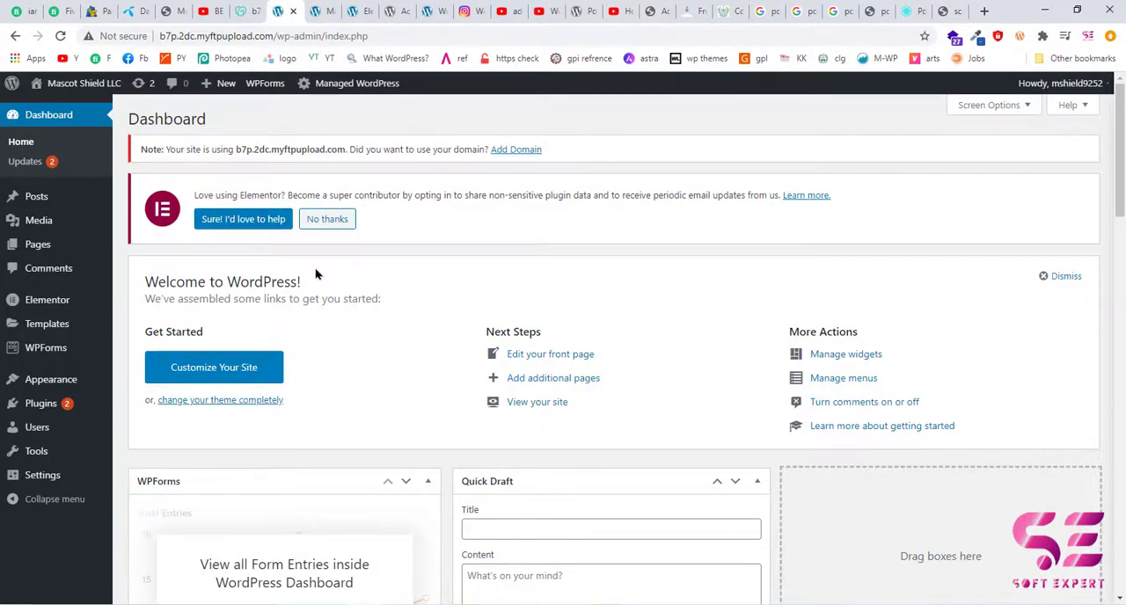
# Search the plugin directory for POPUP MAKER, then install and activate "Popup Maker – Popup Forms, Opt-ins & More".
pyautogui.moveTo(74, 405)
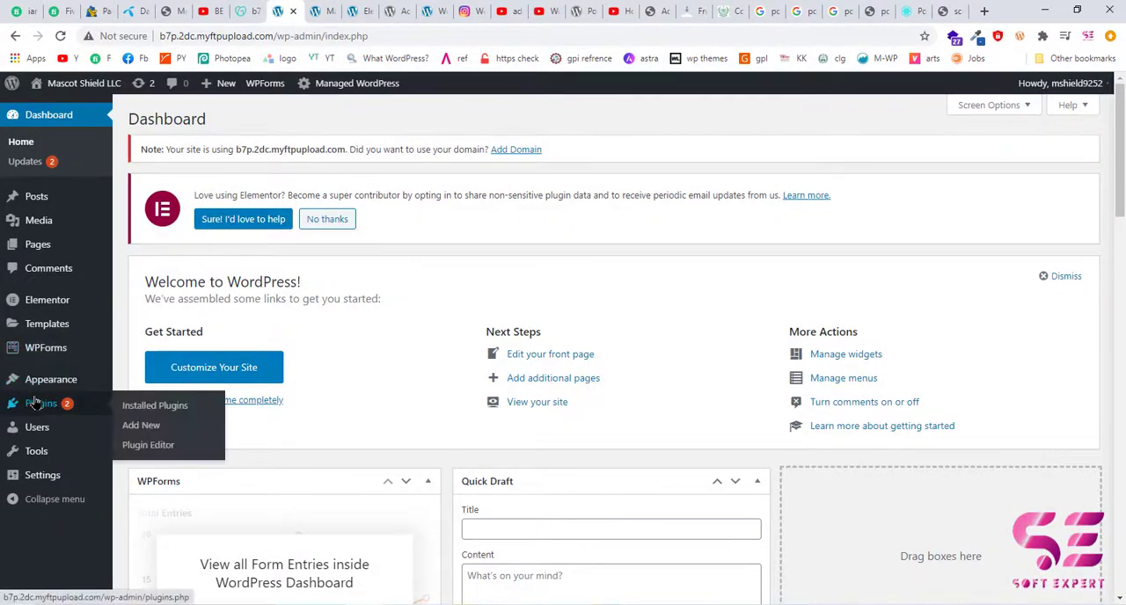
pyautogui.click(138, 428)
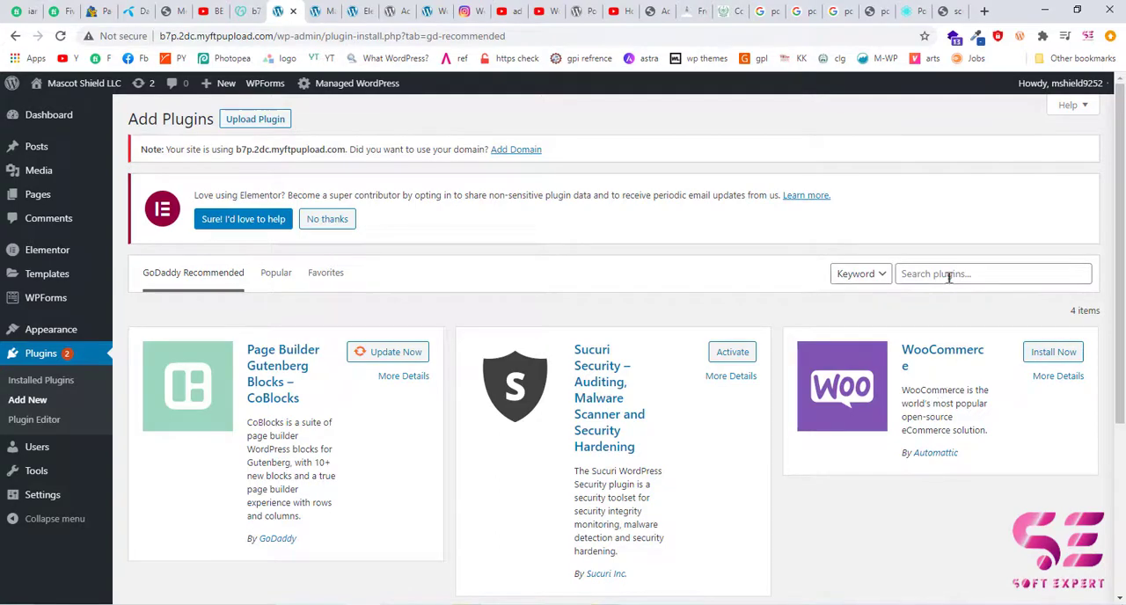
pyautogui.click(950, 275)
pyautogui.write('POP')
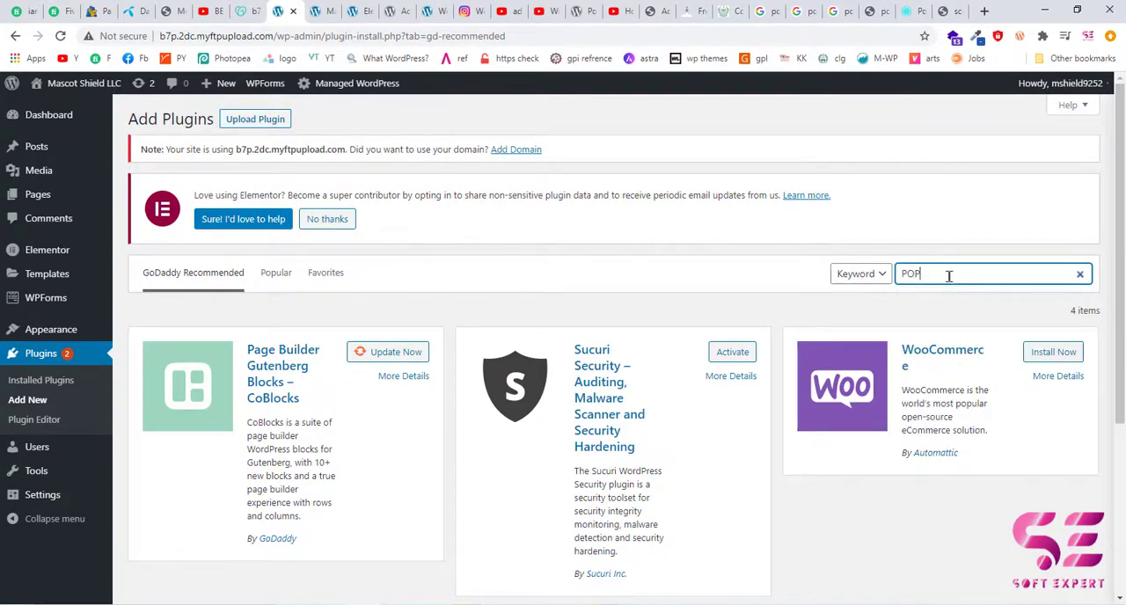
pyautogui.write('UP MAKER')
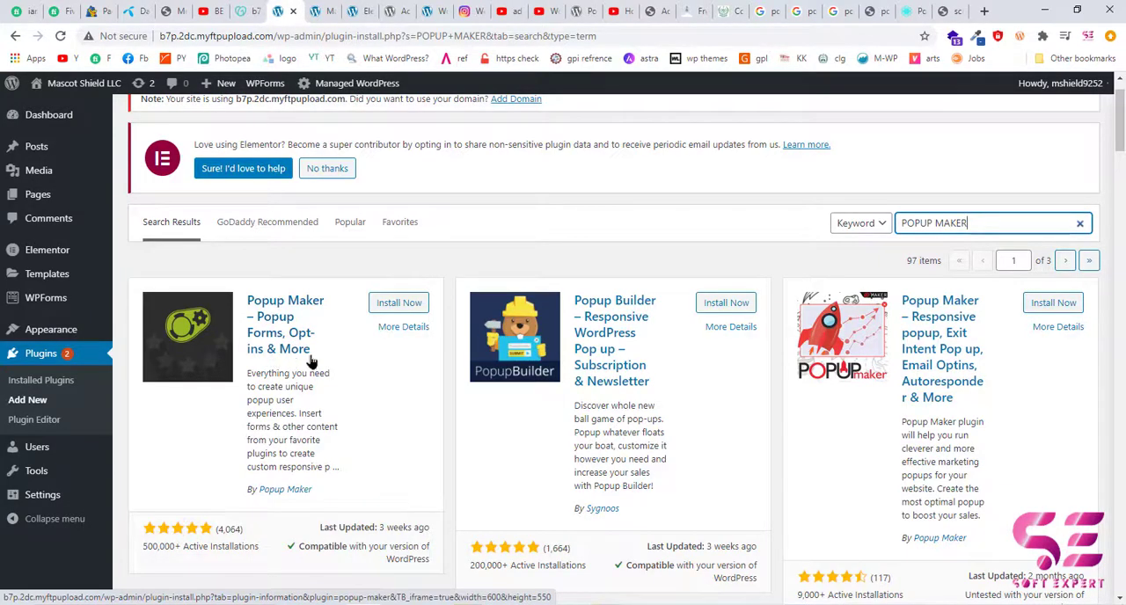
pyautogui.click(413, 304)
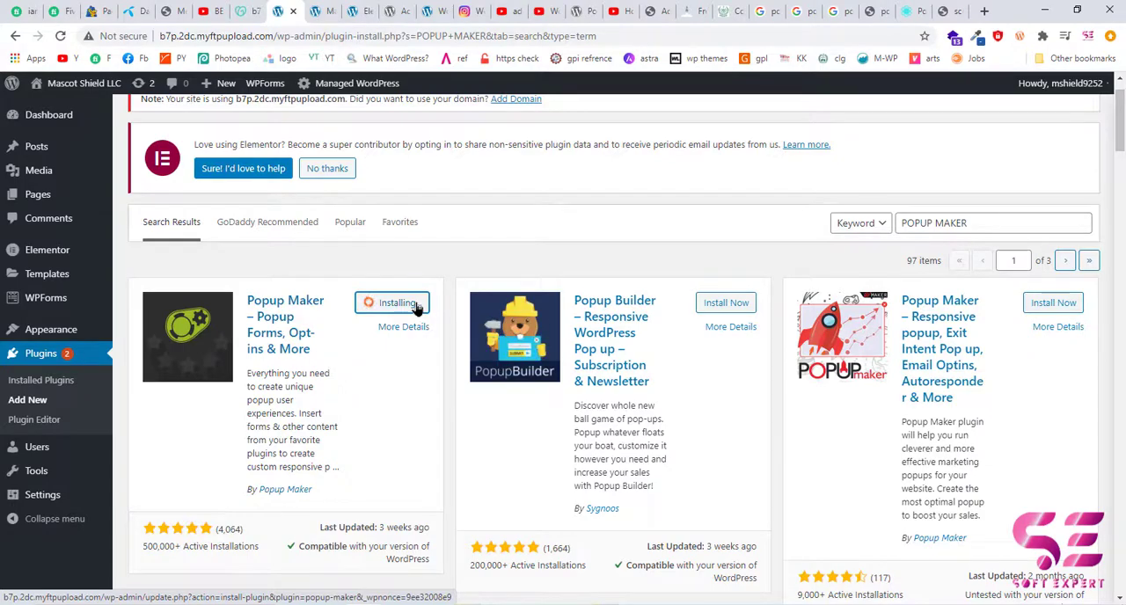
pyautogui.click(405, 304)
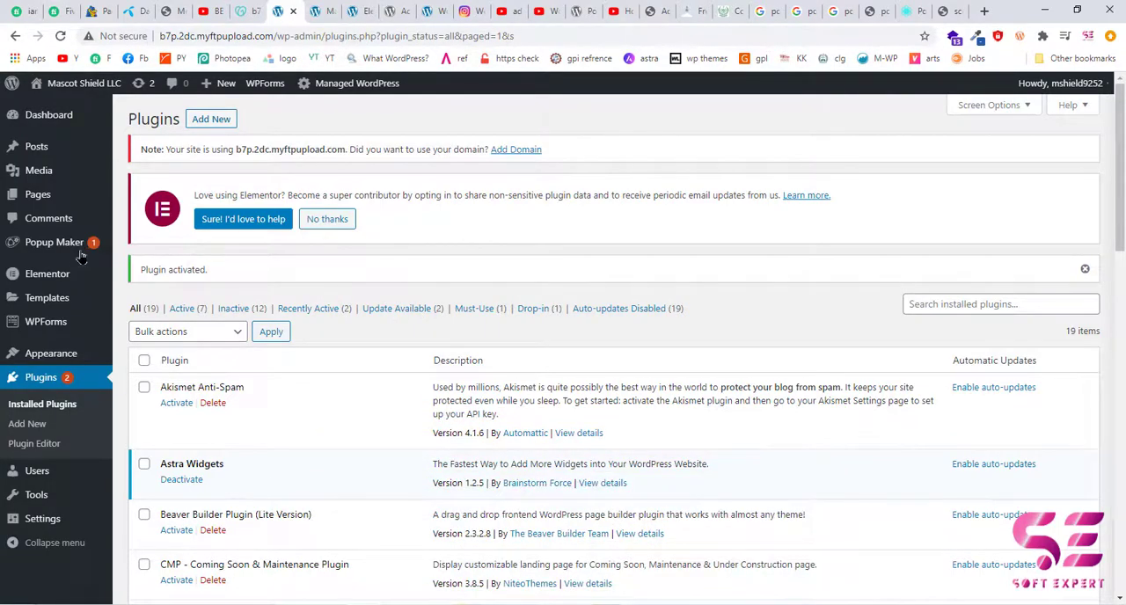
# Create a new popup in Popup Maker and skip the introductory tour.
pyautogui.moveTo(78, 253)
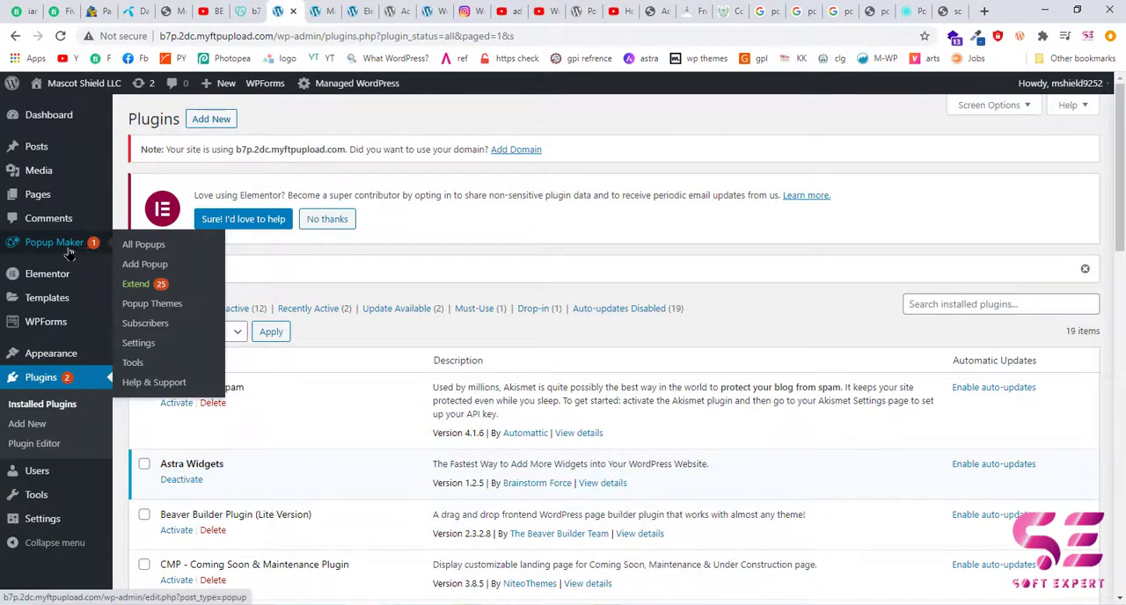
pyautogui.click(127, 249)
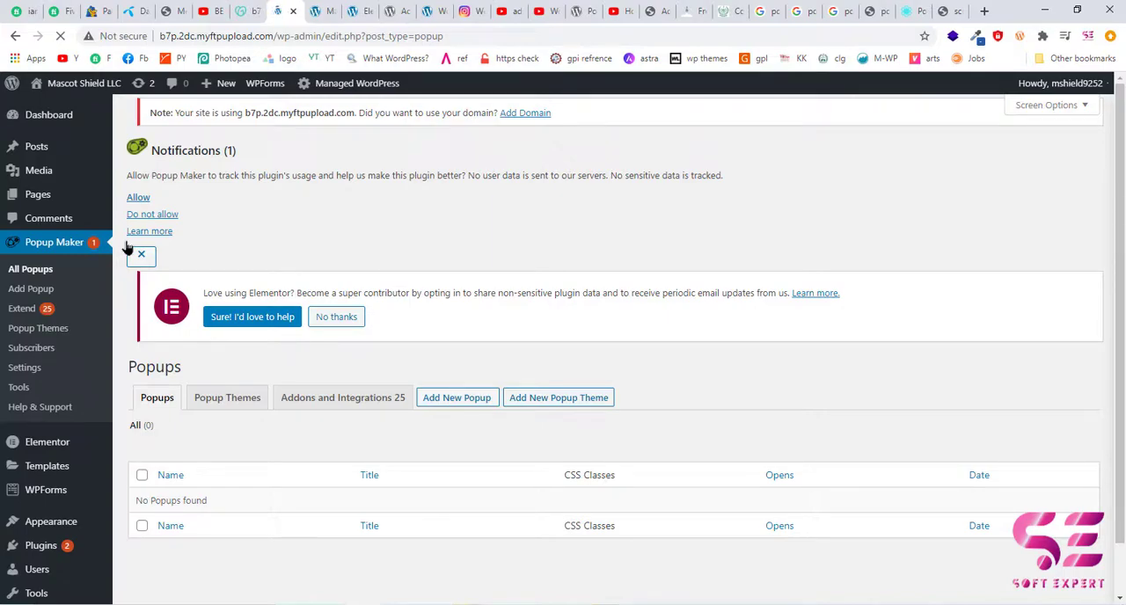
pyautogui.scroll(-1, 381, 372)
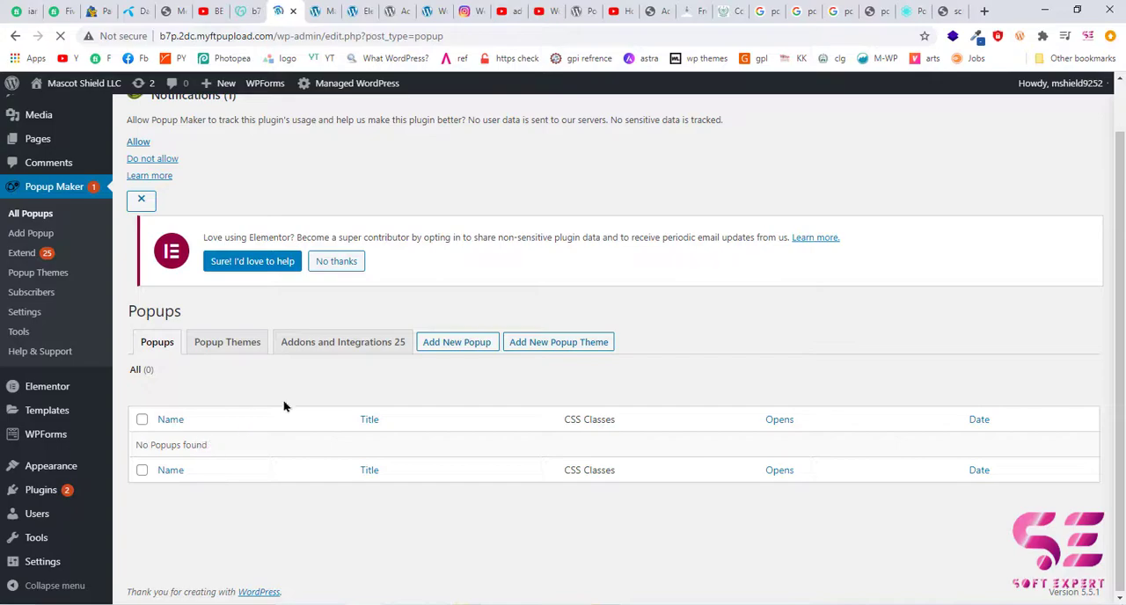
pyautogui.click(444, 349)
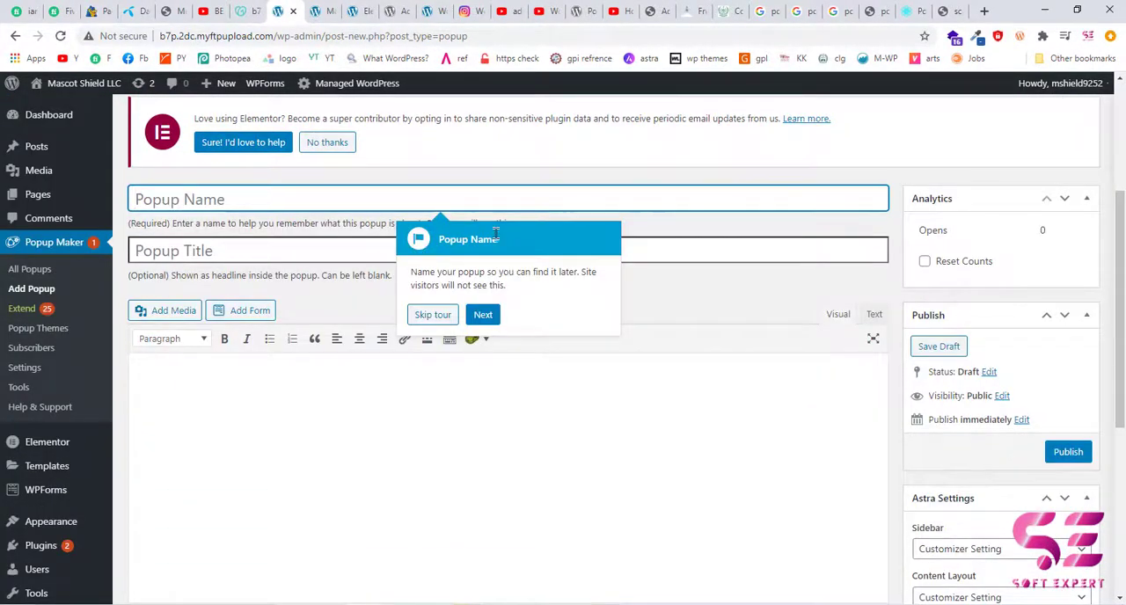
pyautogui.click(432, 317)
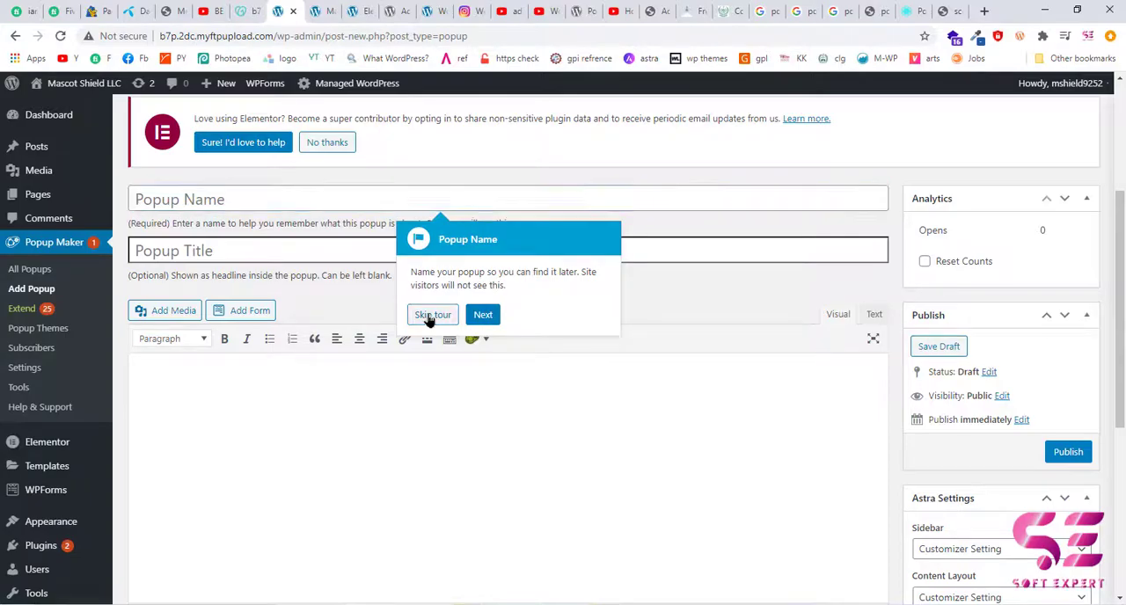
# Name the new popup "Homepage popup".
pyautogui.click(143, 200)
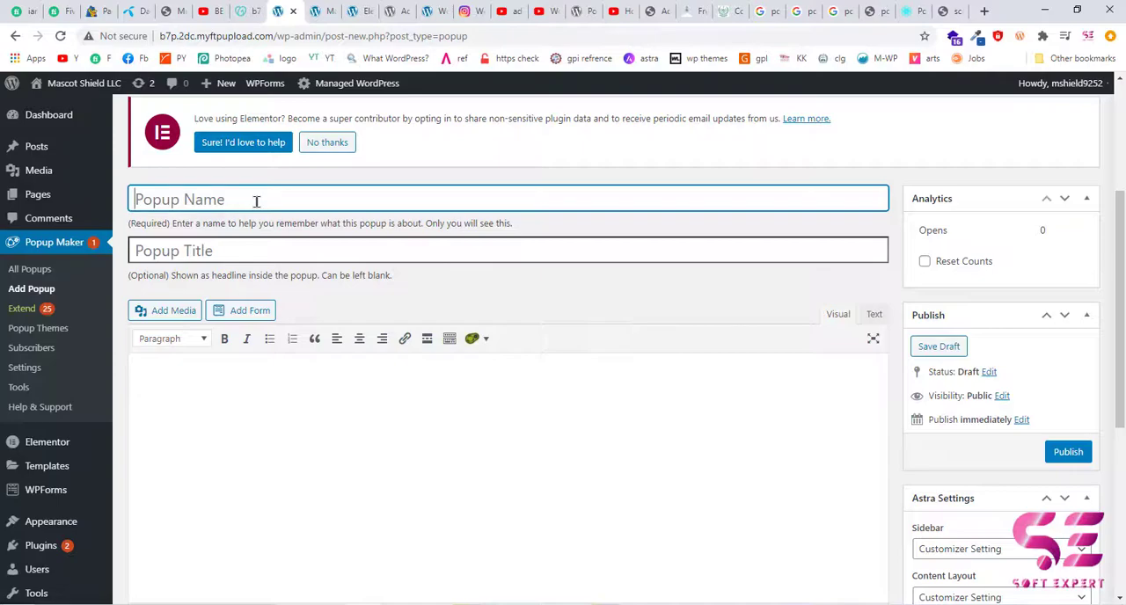
pyautogui.write('H')
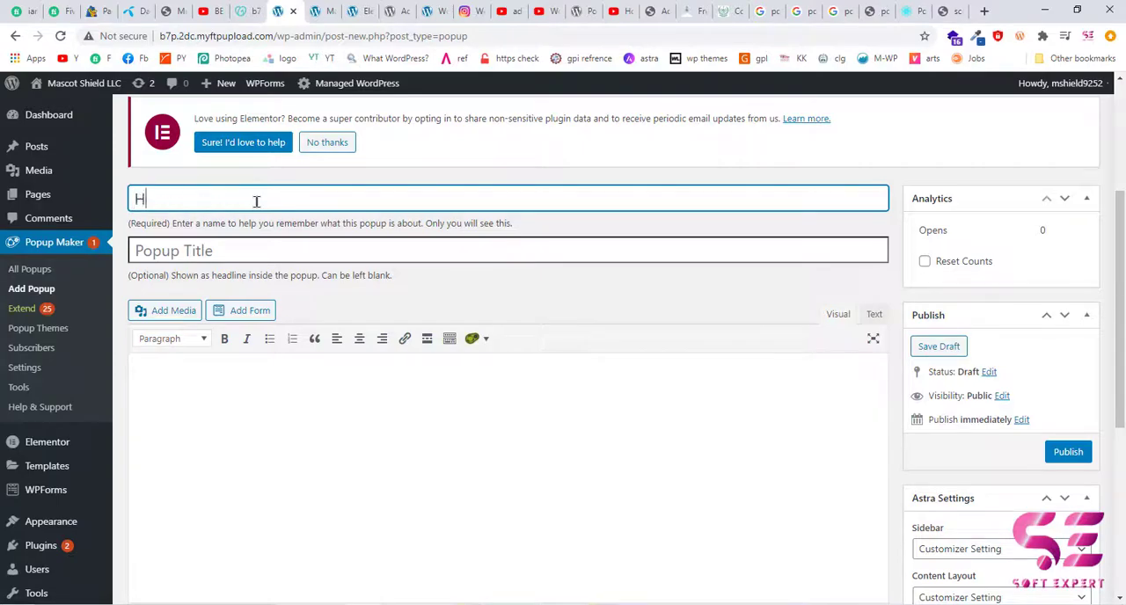
pyautogui.write('omepage popup')
pyautogui.press('BackSpace')
pyautogui.write('p')
# Set the popup's displayed headline to "Popup title".
pyautogui.click(195, 228)
pyautogui.scroll(-1, 196, 228)
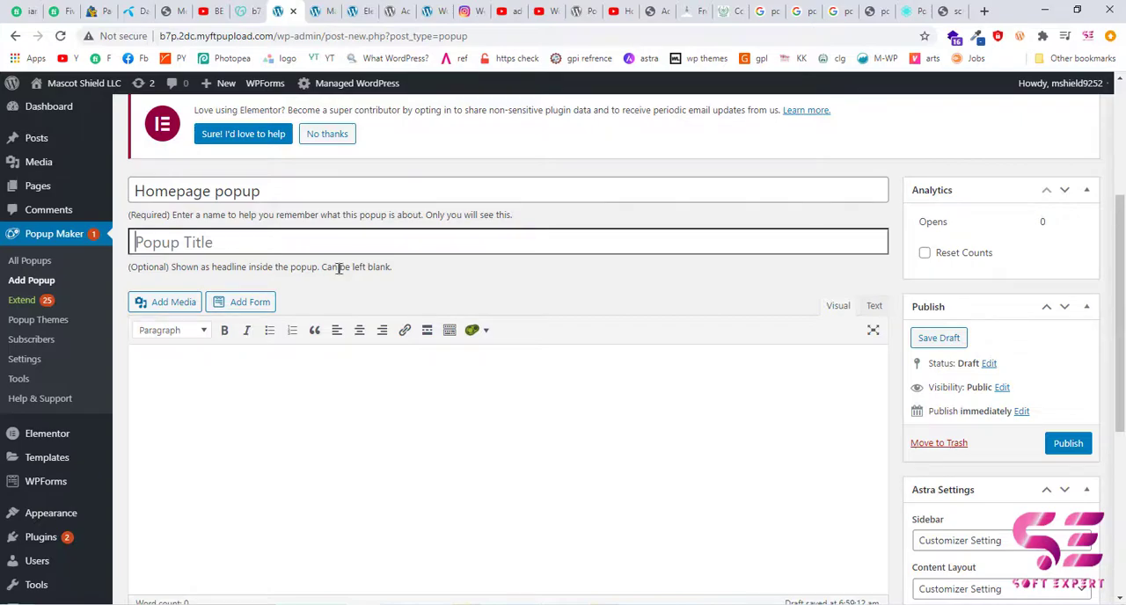
pyautogui.write('Popu')
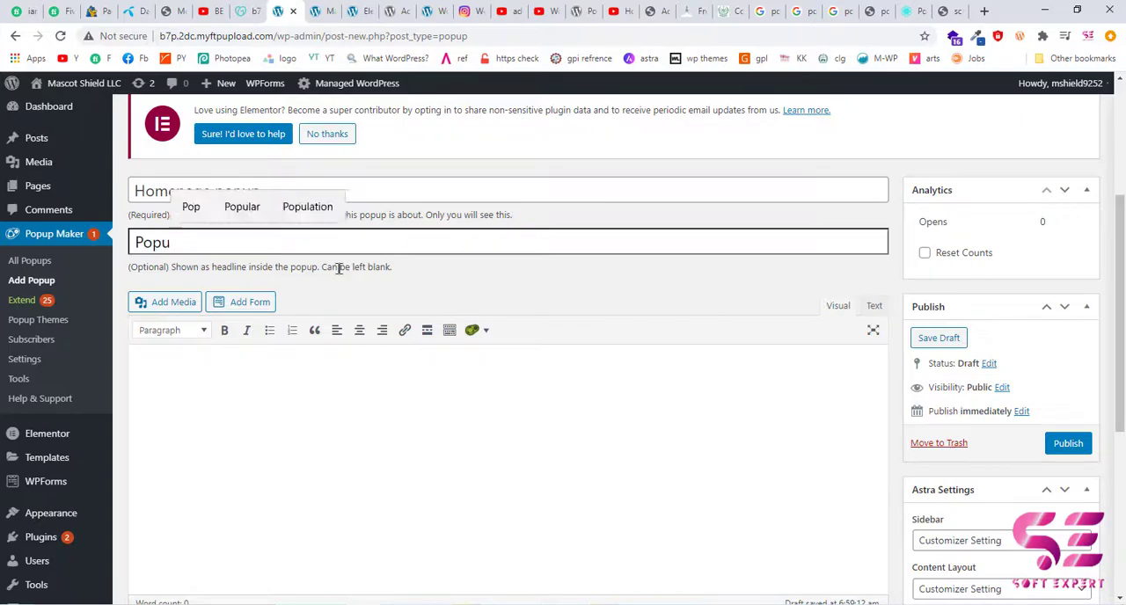
pyautogui.write('p title')
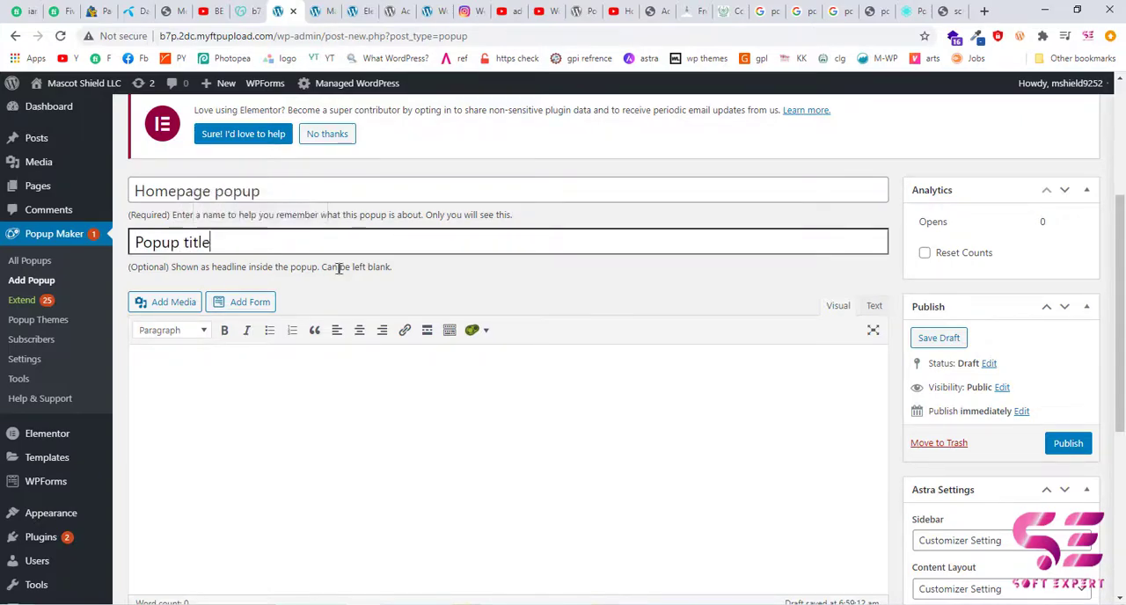
# Enter "This is popup text!" as the popup's body content.
pyautogui.scroll(-1, 290, 299)
pyautogui.click(211, 321)
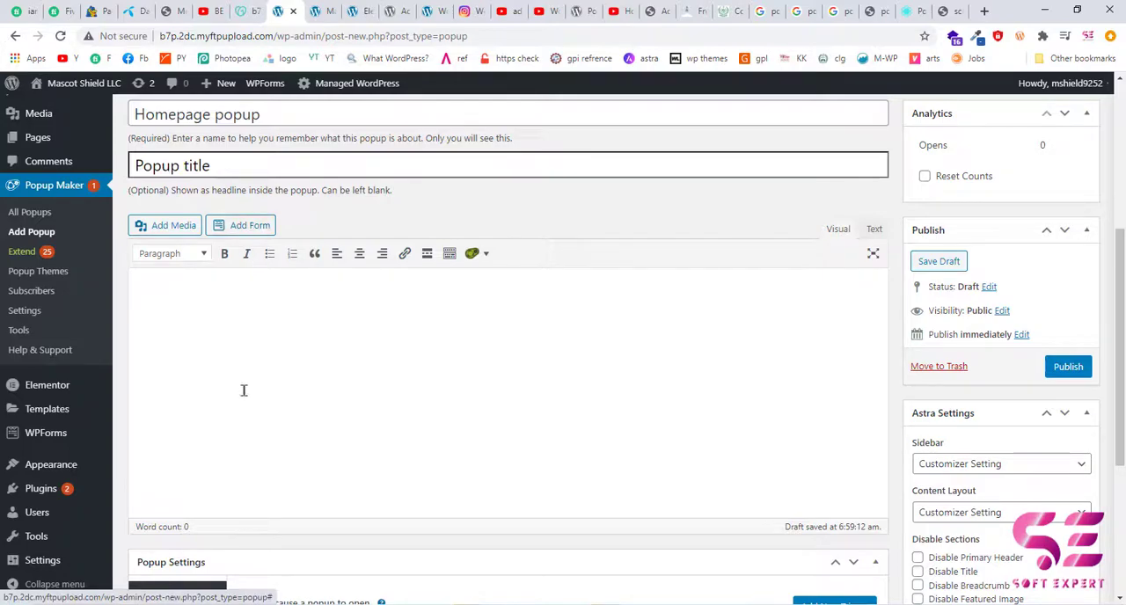
pyautogui.scroll(-1, 244, 390)
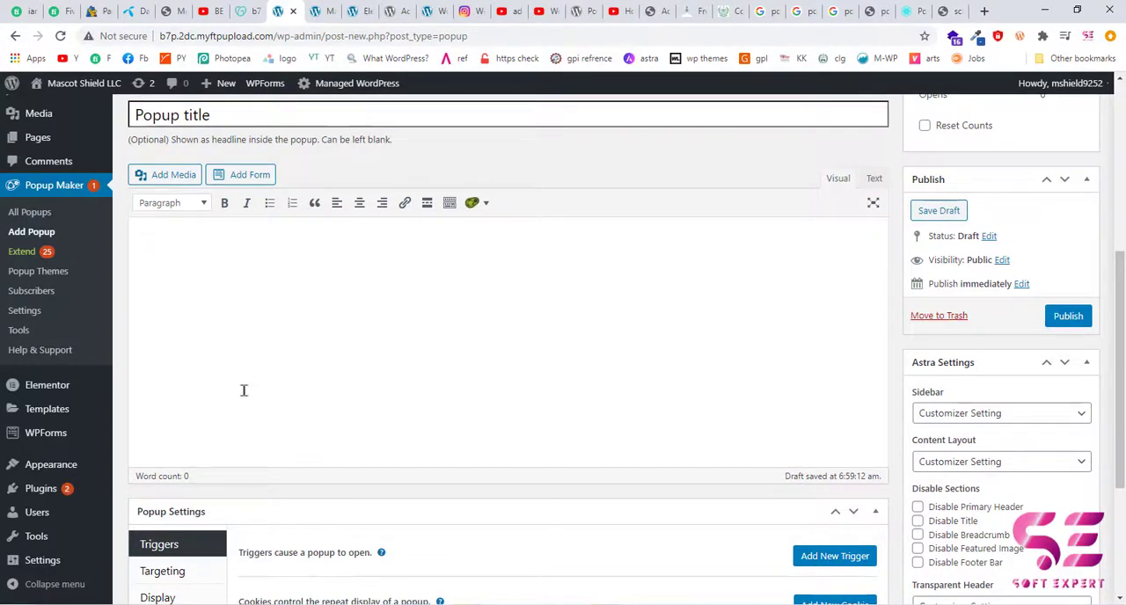
pyautogui.write('This is popup')
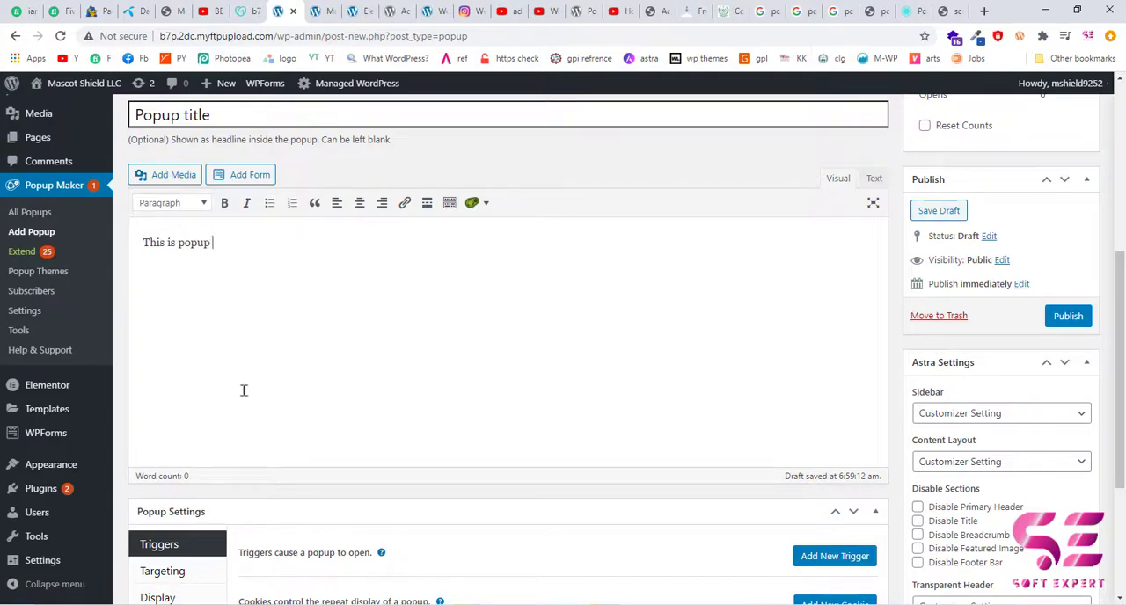
pyautogui.write(' text!')
# Examine the trigger types offered for the popup and leave without adding a trigger.
pyautogui.scroll(-3, 611, 395)
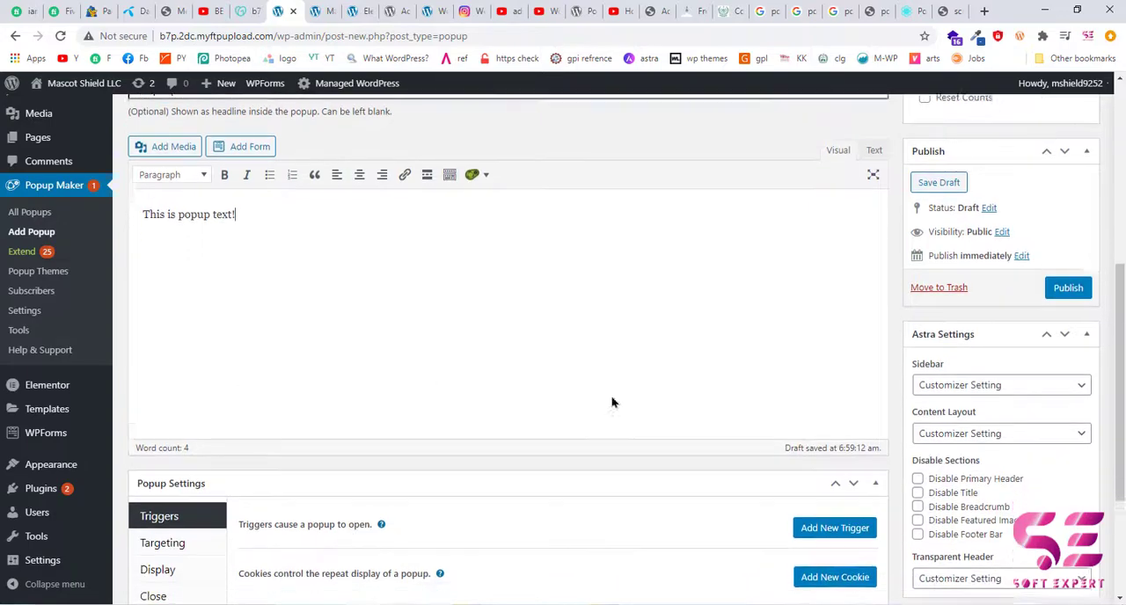
pyautogui.scroll(-1, 613, 402)
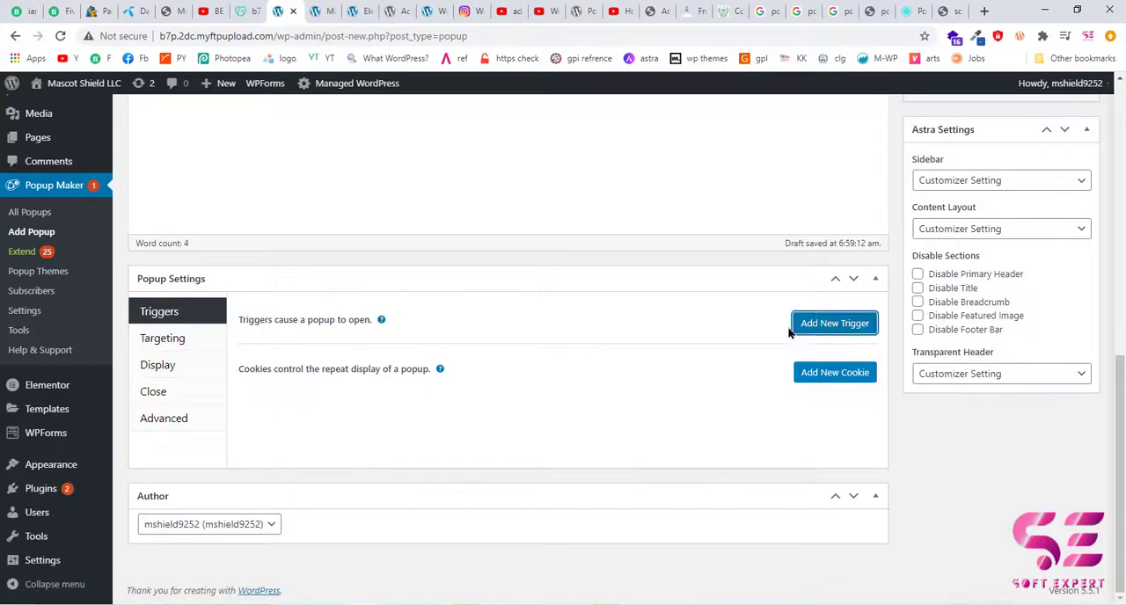
pyautogui.click(838, 331)
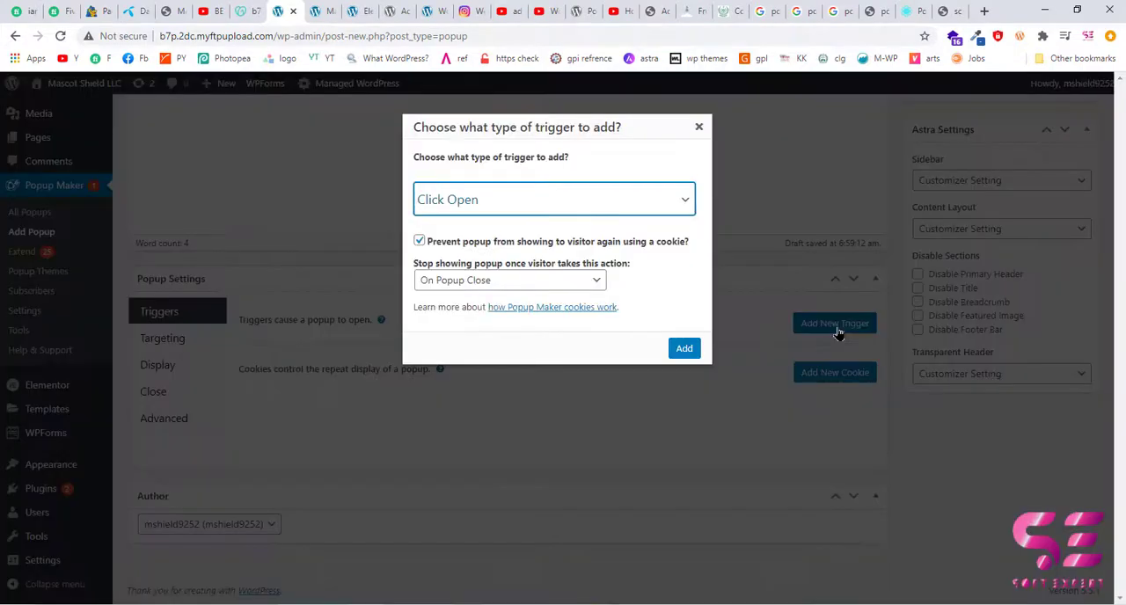
pyautogui.click(577, 211)
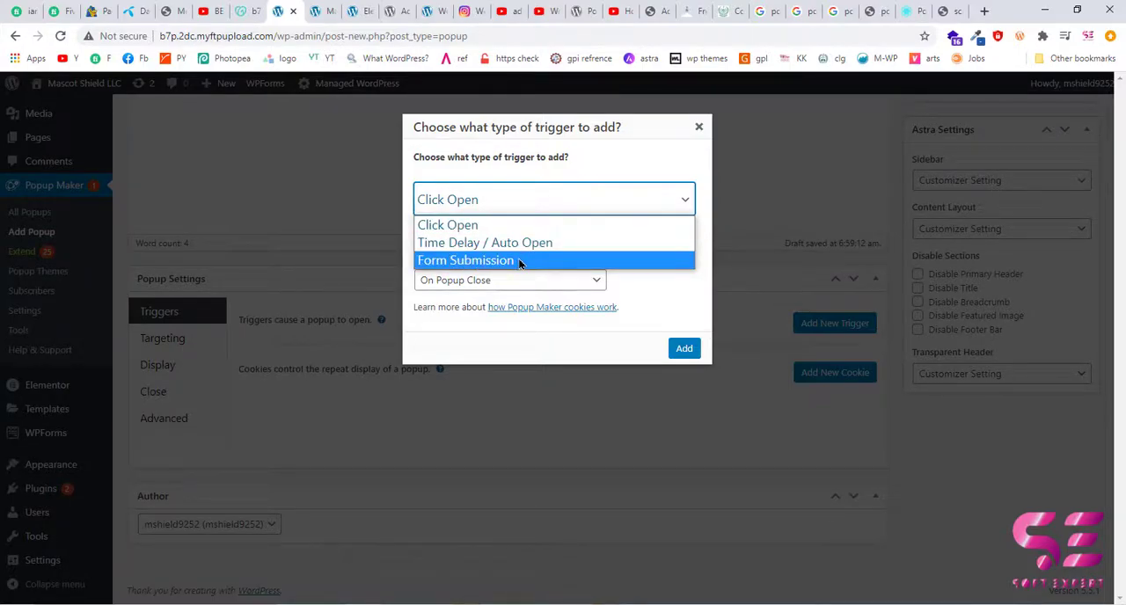
pyautogui.click(651, 304)
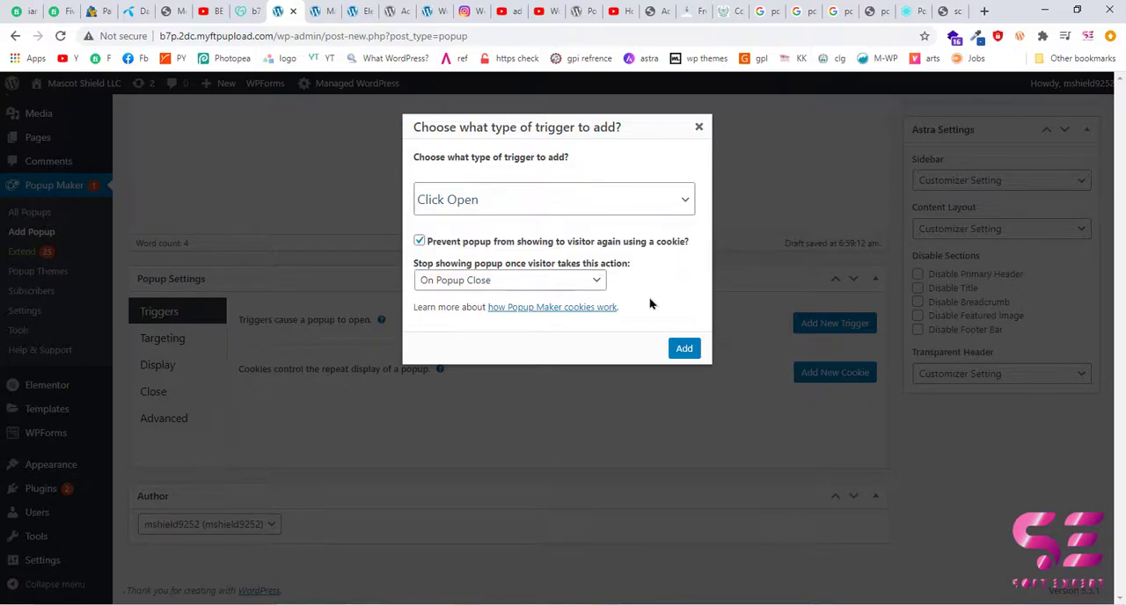
pyautogui.click(697, 128)
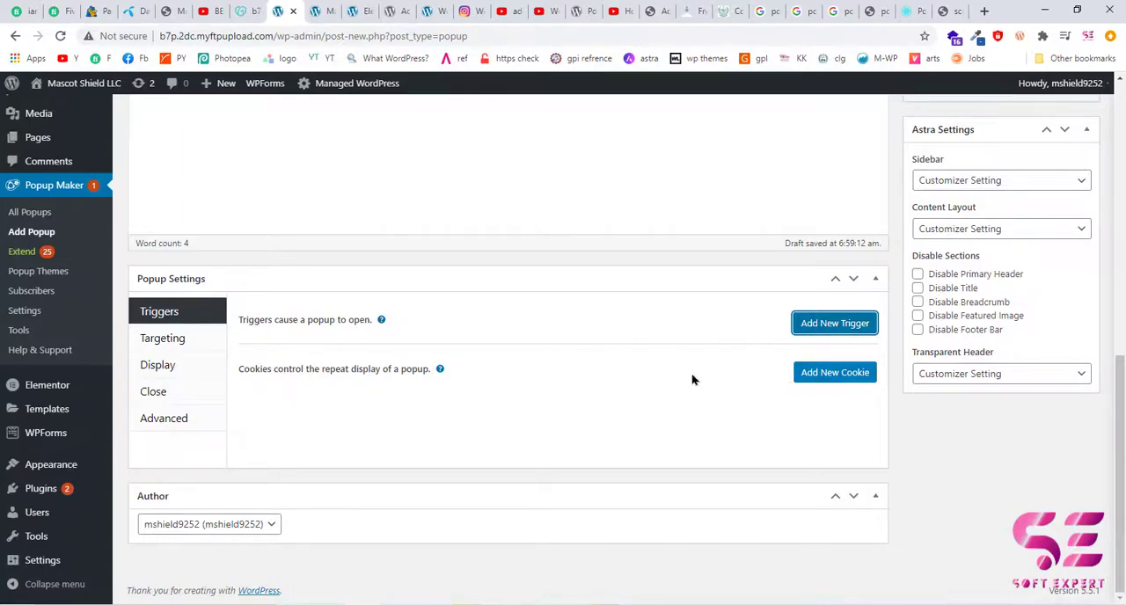
# Target the popup to the site's front page by adding the Home Page condition.
pyautogui.click(184, 352)
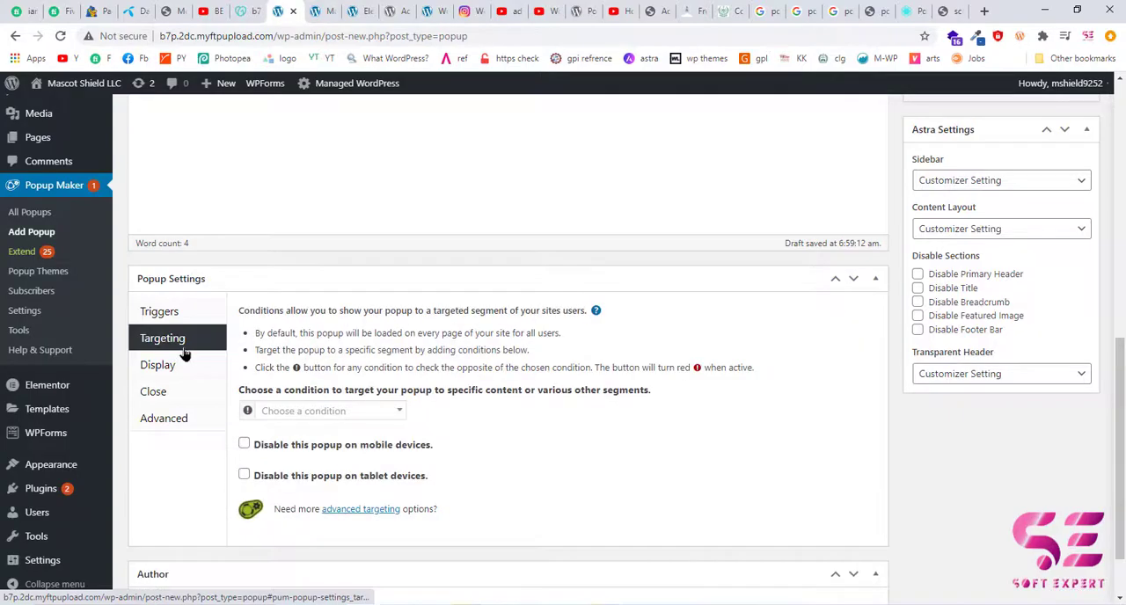
pyautogui.scroll(-1, 441, 370)
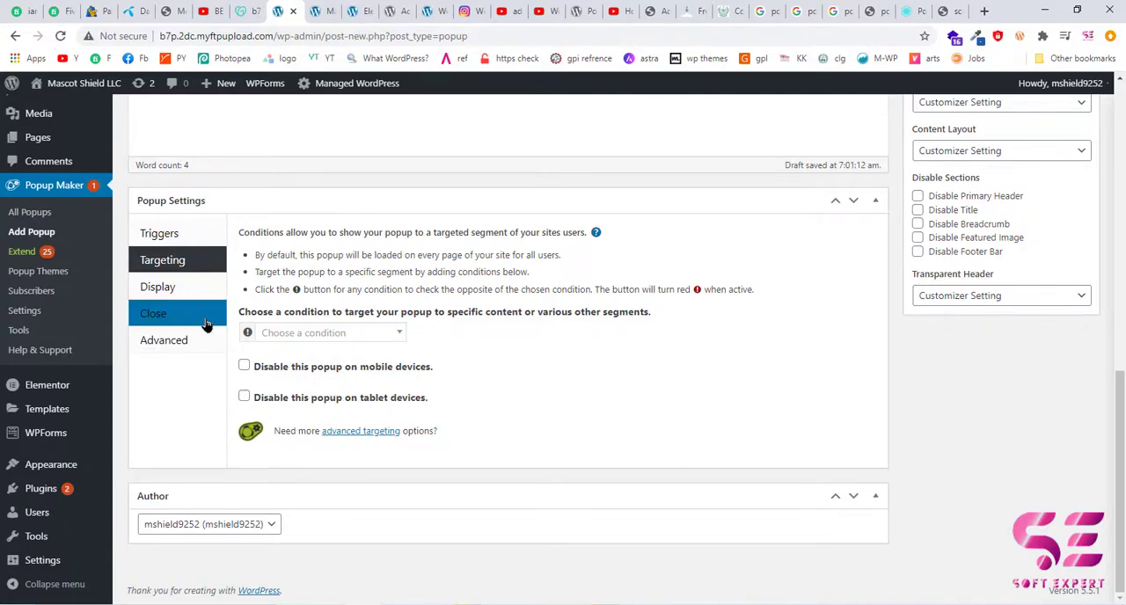
pyautogui.click(347, 340)
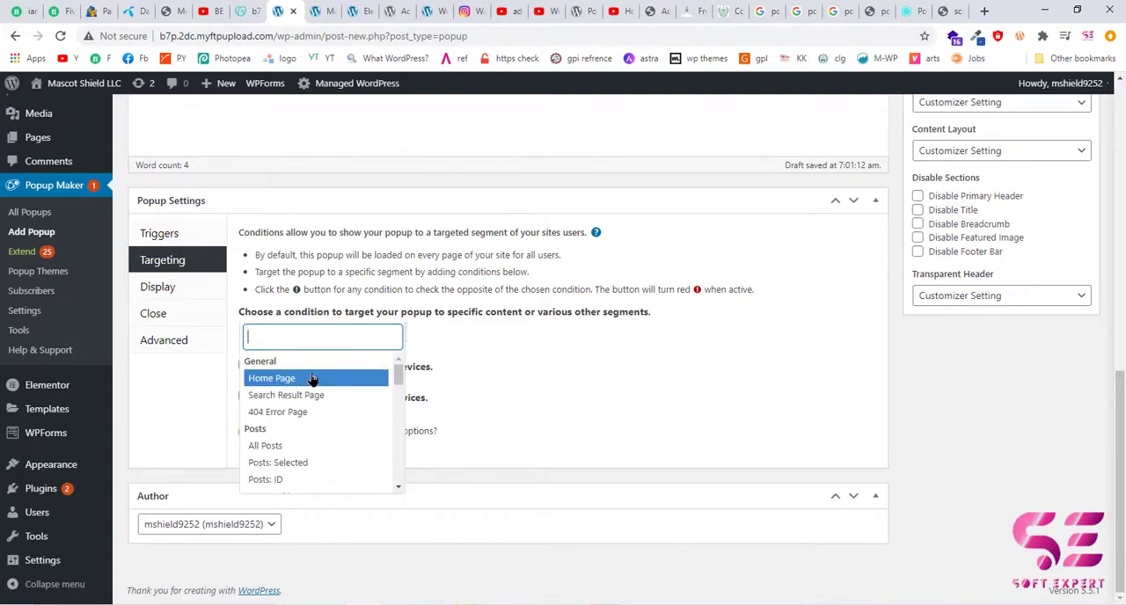
pyautogui.scroll(-1, 306, 426)
pyautogui.scroll(-2, 306, 426)
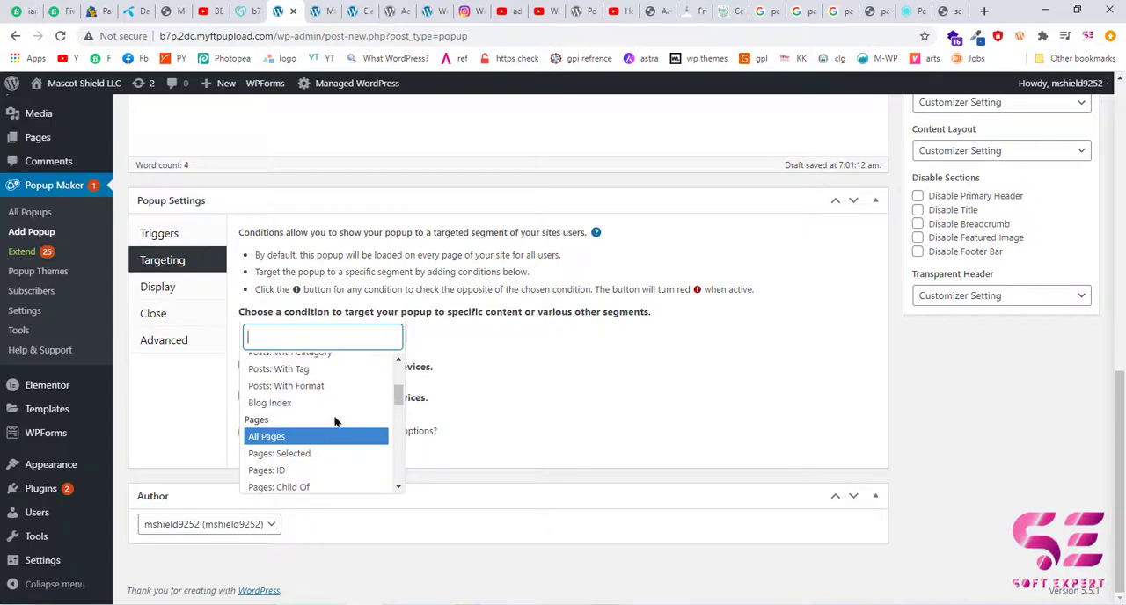
pyautogui.scroll(2, 334, 423)
pyautogui.scroll(2, 335, 422)
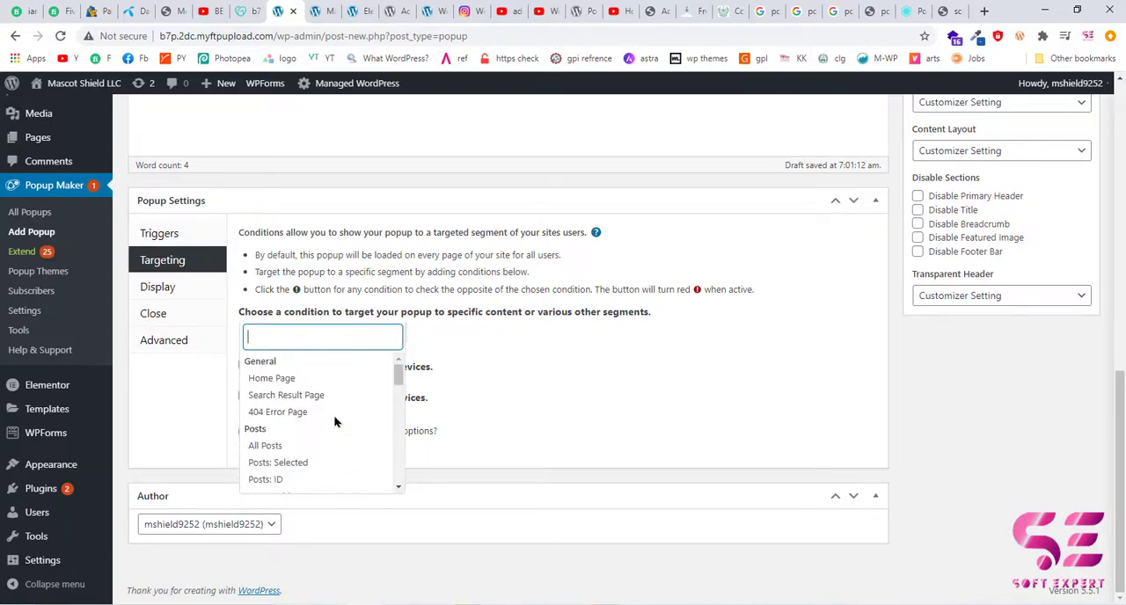
pyautogui.click(278, 379)
# Set the popup theme to Light Box in the popup's display appearance settings.
pyautogui.scroll(-1, 370, 374)
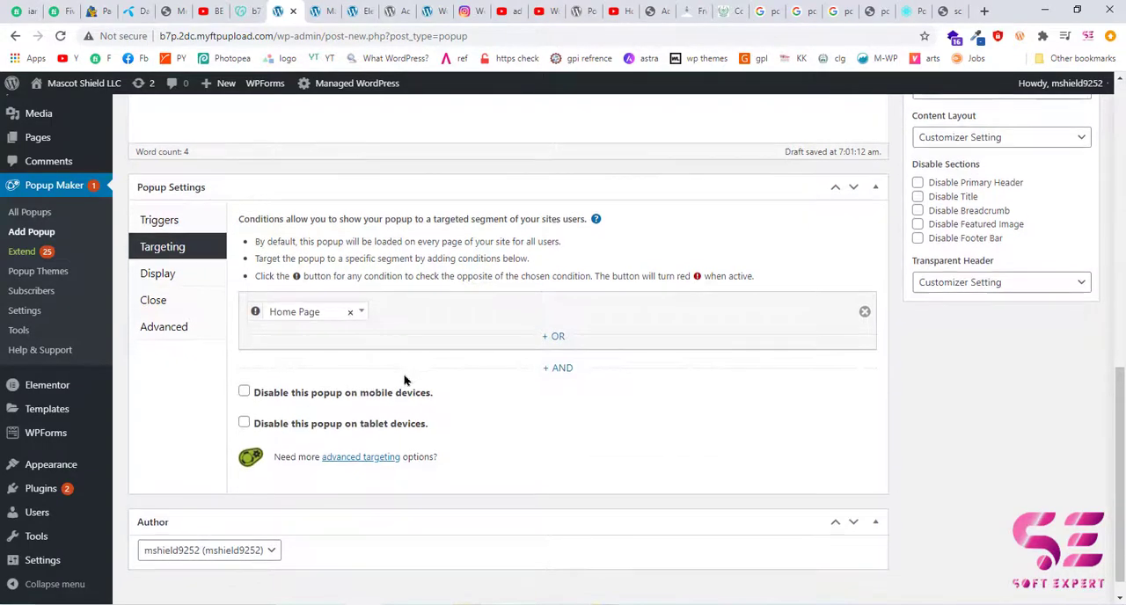
pyautogui.click(187, 278)
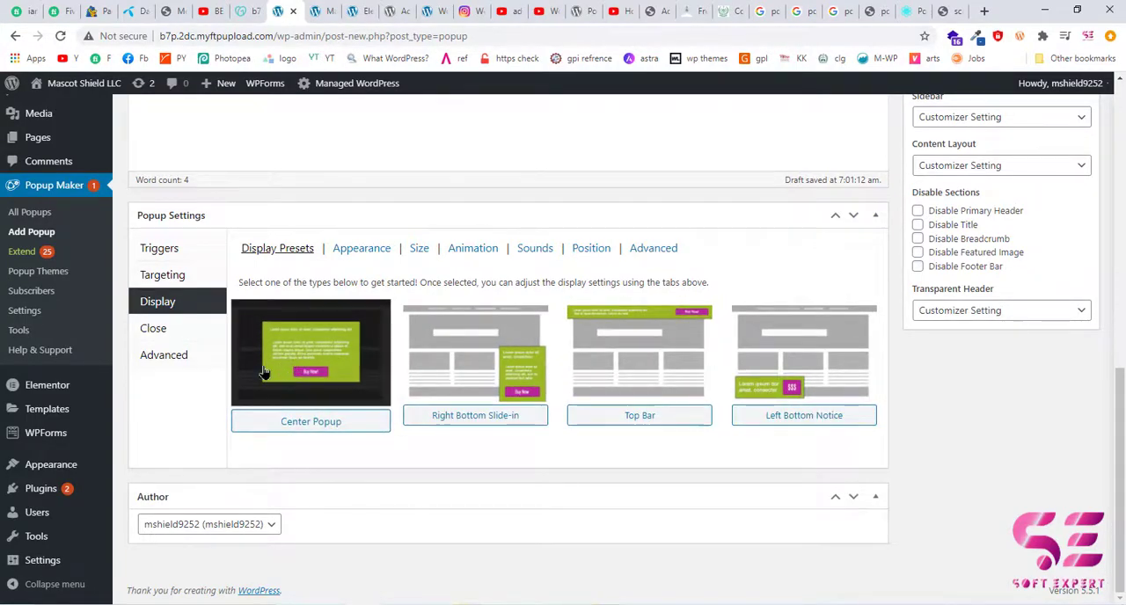
pyautogui.click(372, 253)
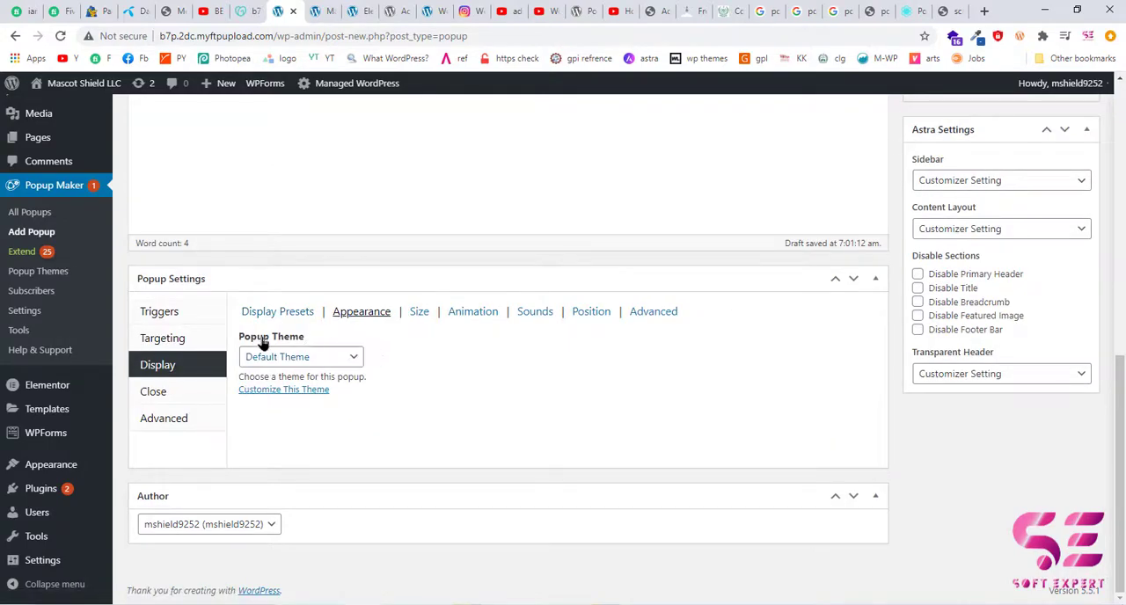
pyautogui.click(329, 356)
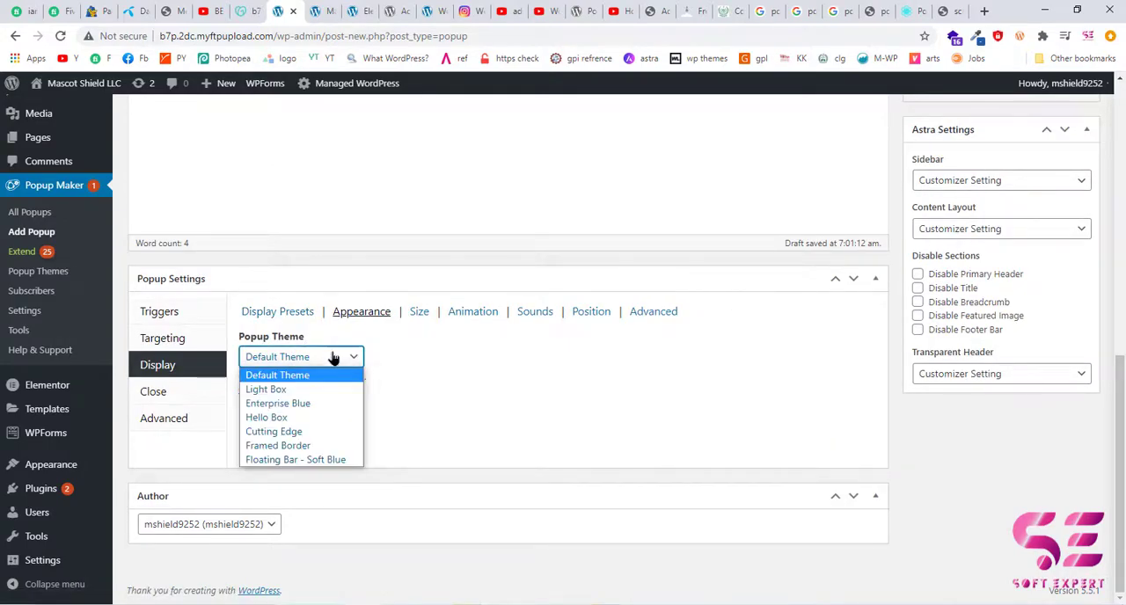
pyautogui.click(266, 390)
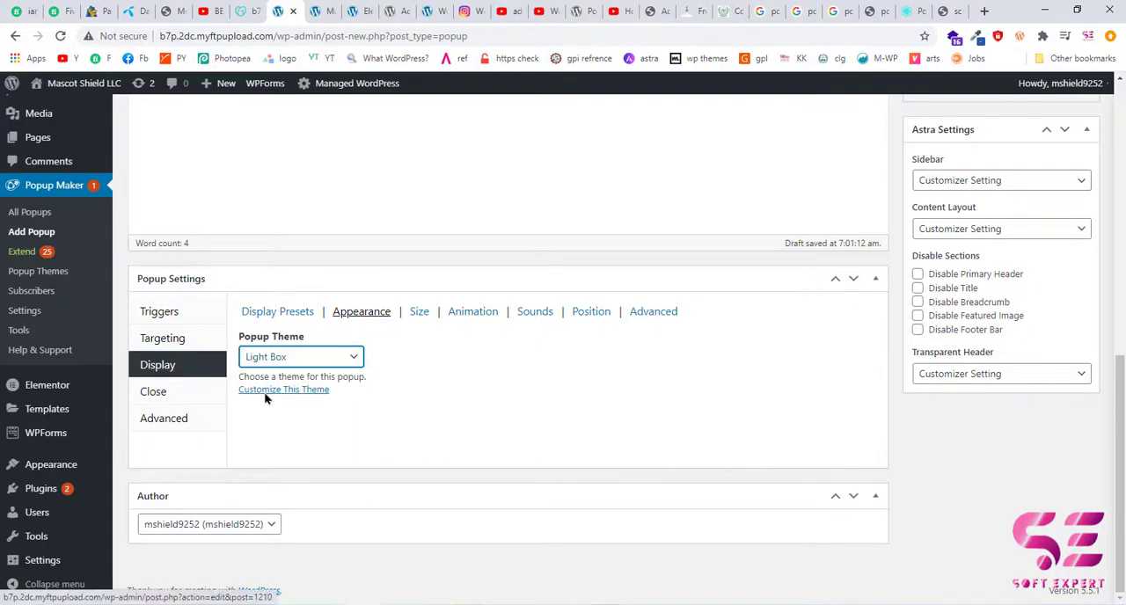
# View the black 40% OFF example on the Supsystic popup examples page, glance at the site's homepage, and return to the popup editor.
pyautogui.click(911, 11)
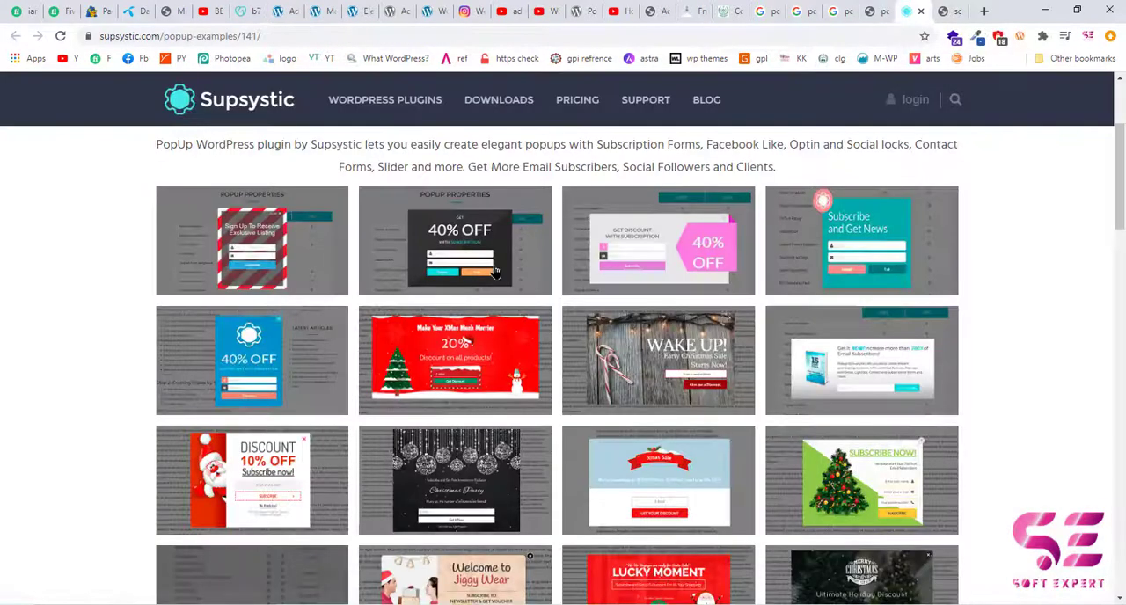
pyautogui.click(446, 259)
pyautogui.click(375, 225)
pyautogui.click(331, 5)
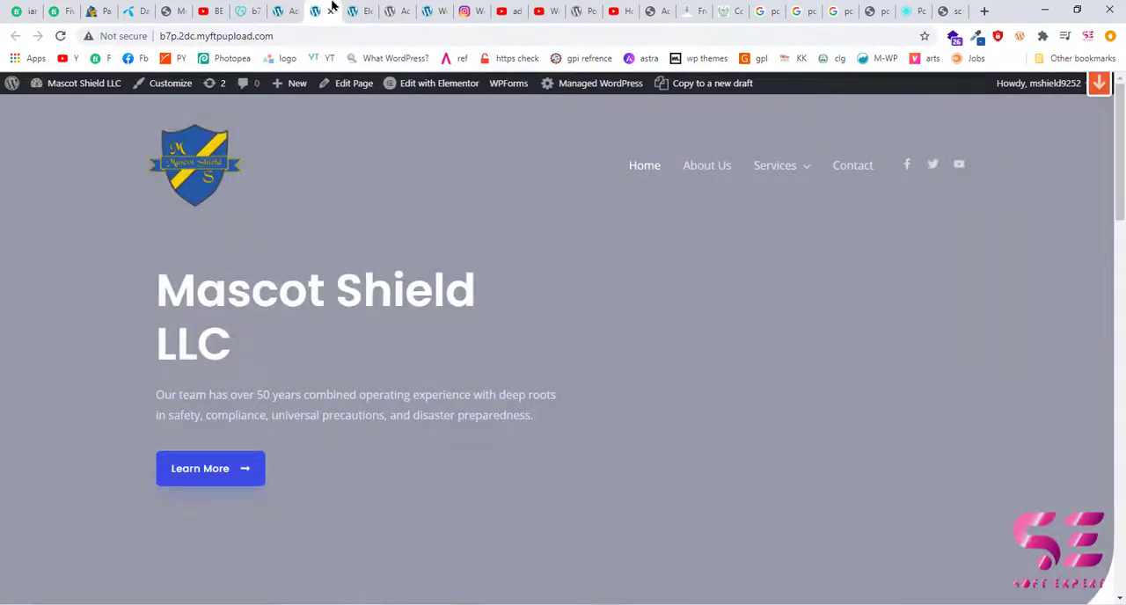
pyautogui.click(289, 5)
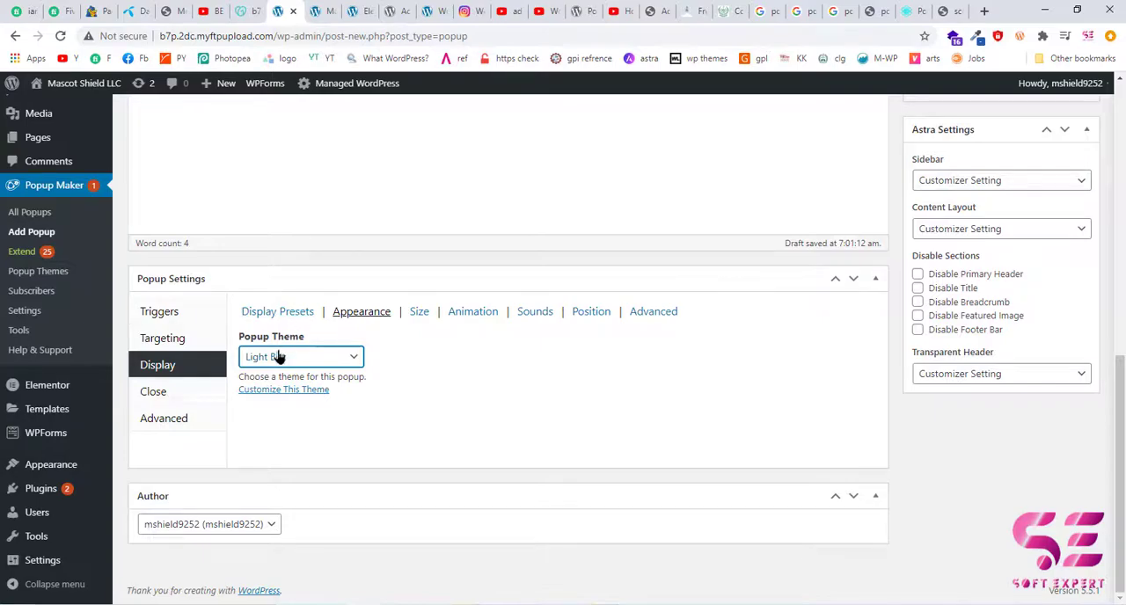
# Examine the popup's size settings and the available size options, keeping Medium - 60%.
pyautogui.click(413, 321)
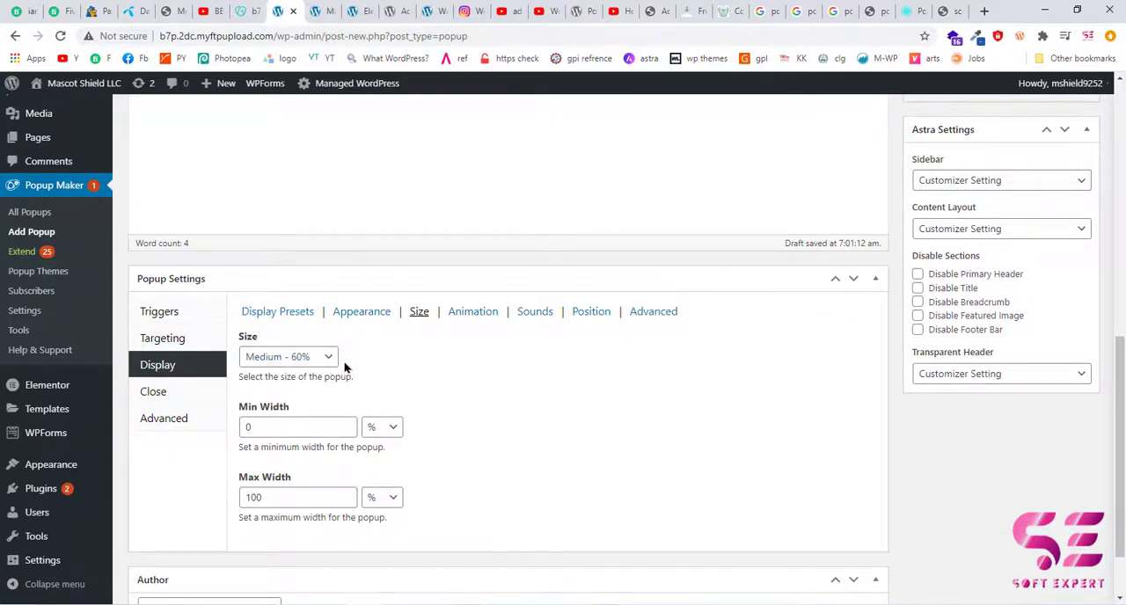
pyautogui.scroll(-2, 335, 393)
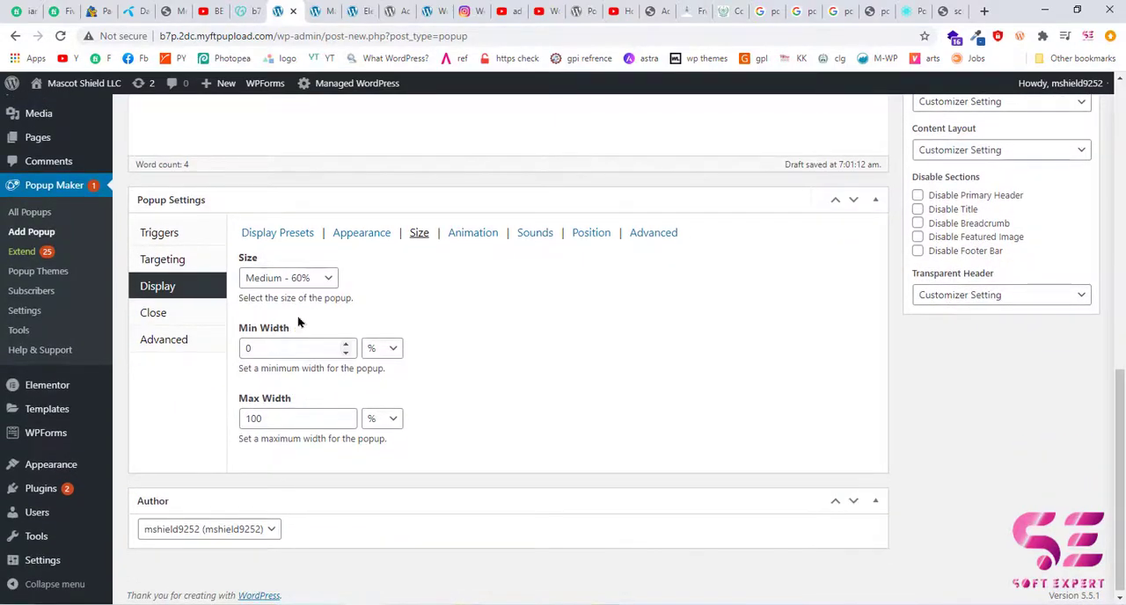
pyautogui.click(328, 283)
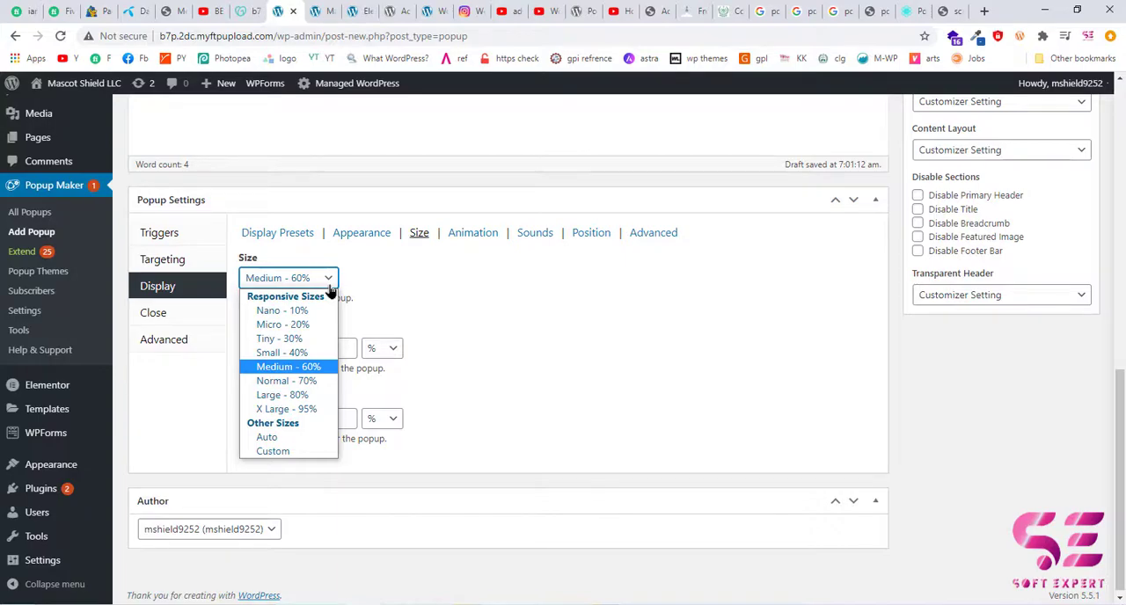
pyautogui.click(327, 286)
# Set the popup's animation type to Slide with Top Center as the animation origin.
pyautogui.click(455, 234)
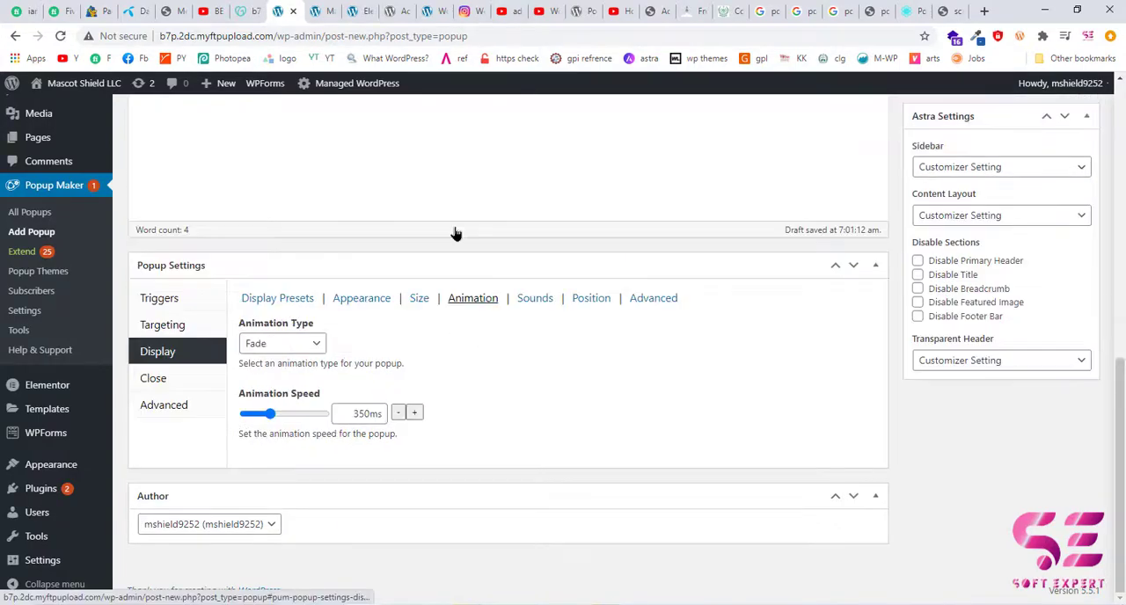
pyautogui.click(316, 345)
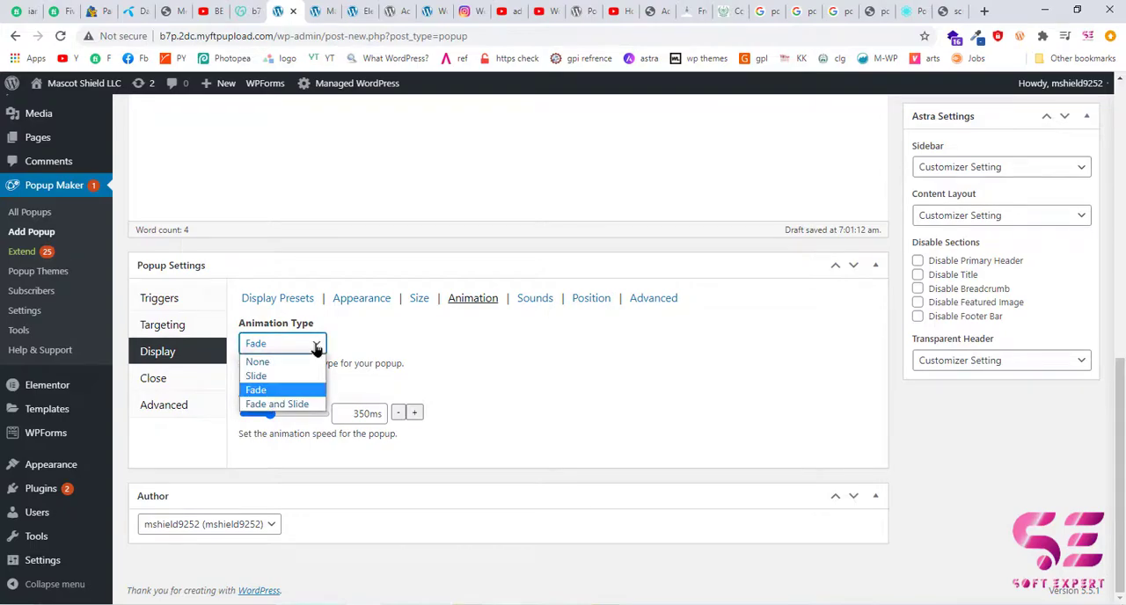
pyautogui.click(260, 376)
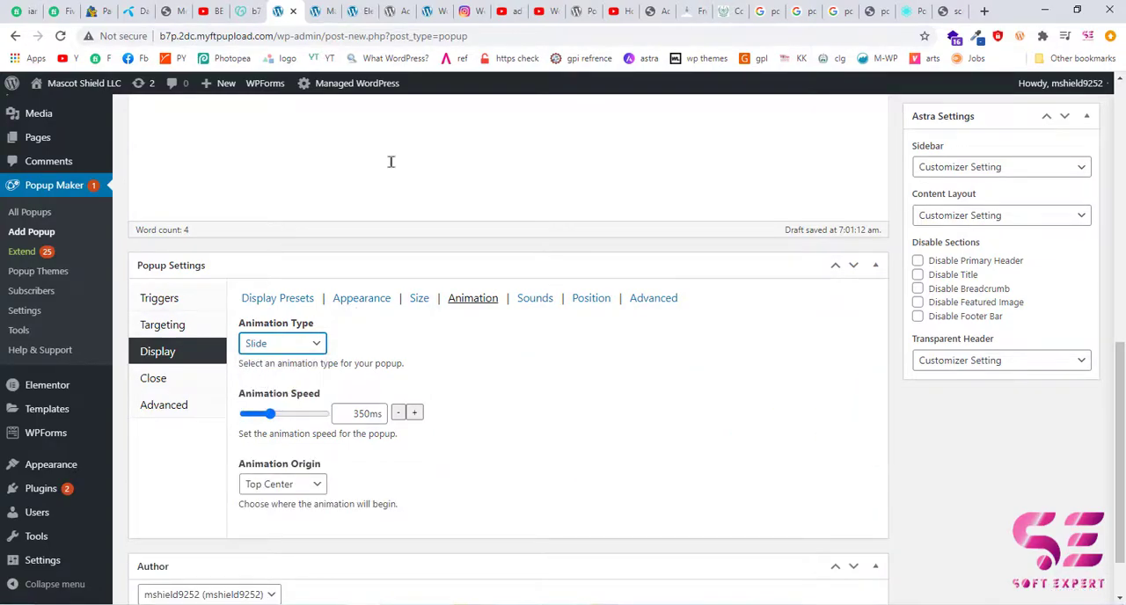
pyautogui.click(317, 490)
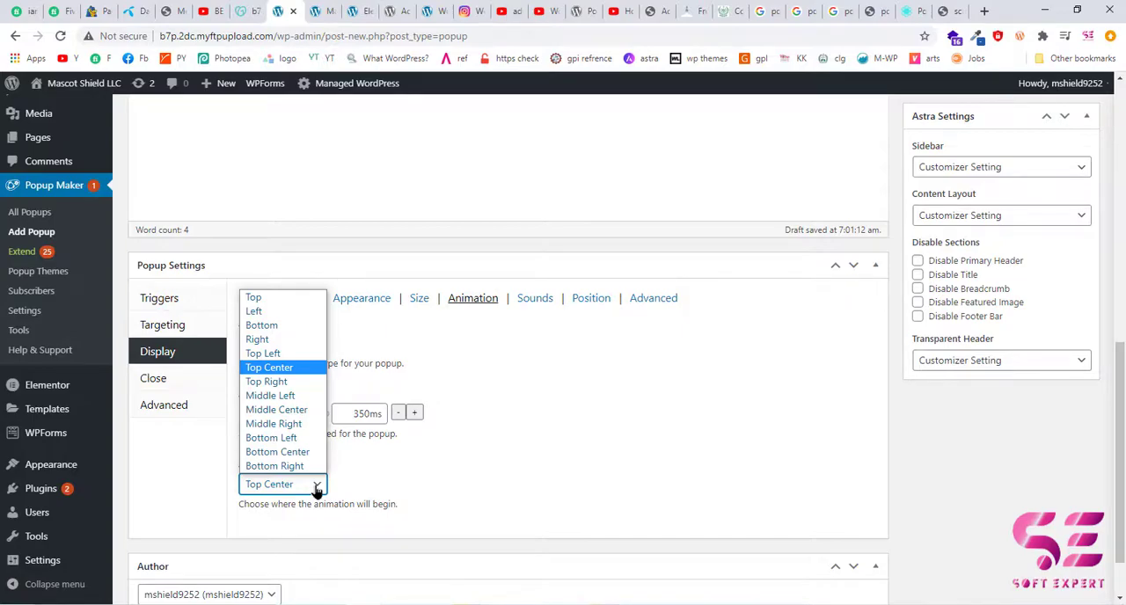
pyautogui.click(269, 367)
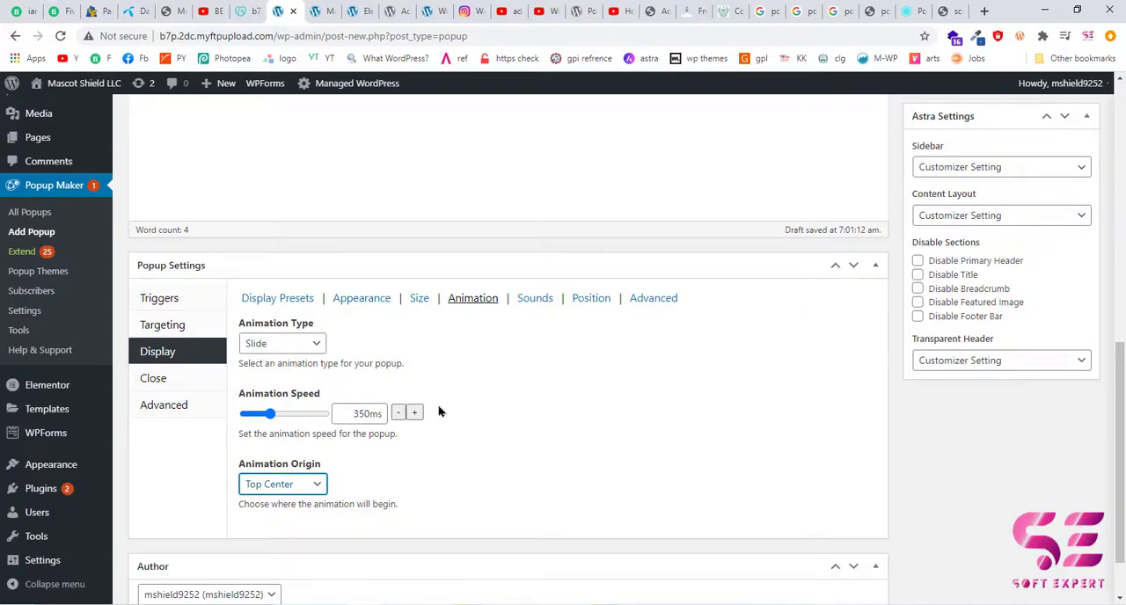
# Try Custom Sound as the popup's opening sound and set it back to None.
pyautogui.click(535, 301)
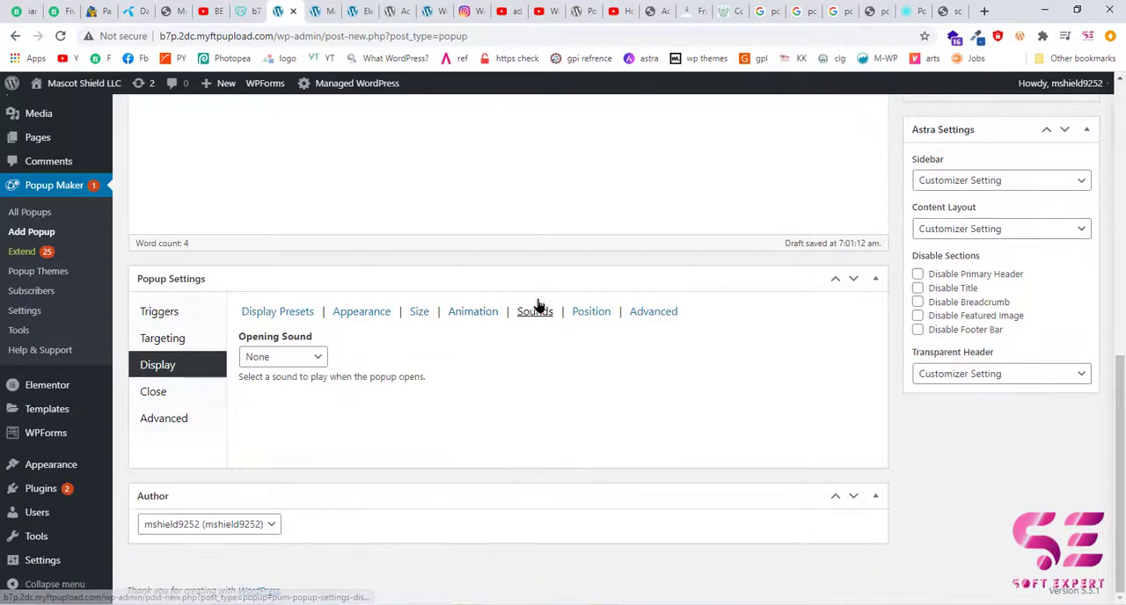
pyautogui.click(317, 363)
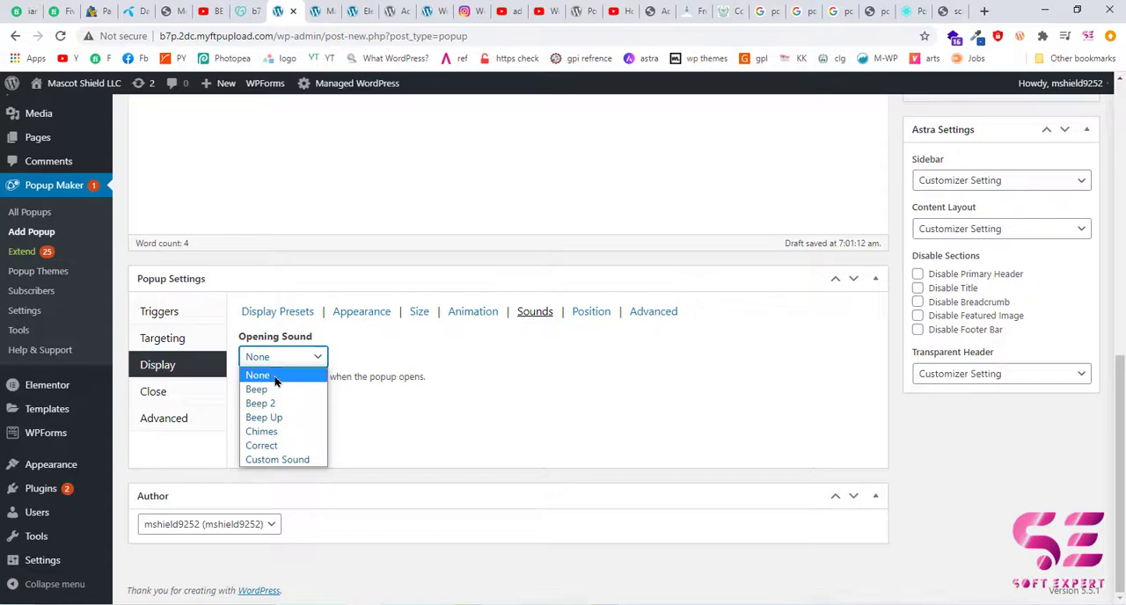
pyautogui.click(290, 460)
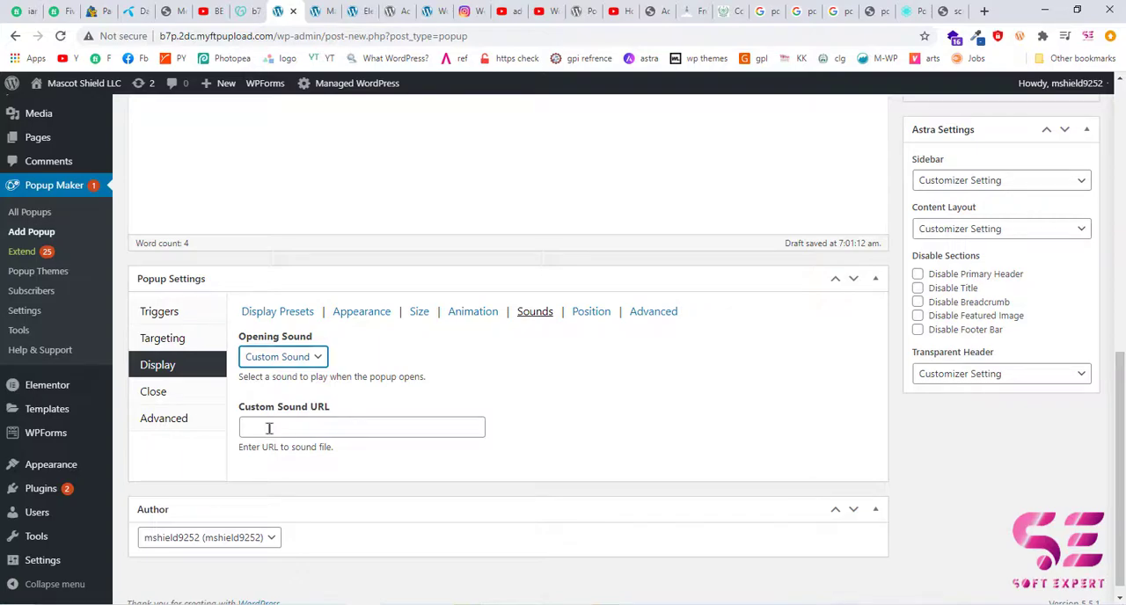
pyautogui.click(291, 357)
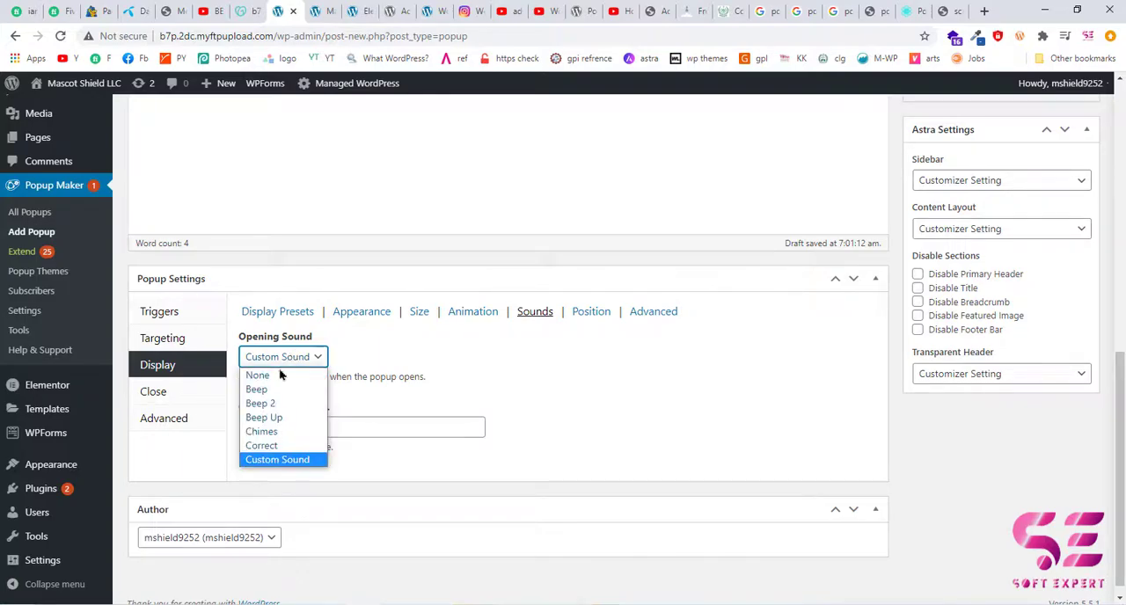
pyautogui.click(281, 374)
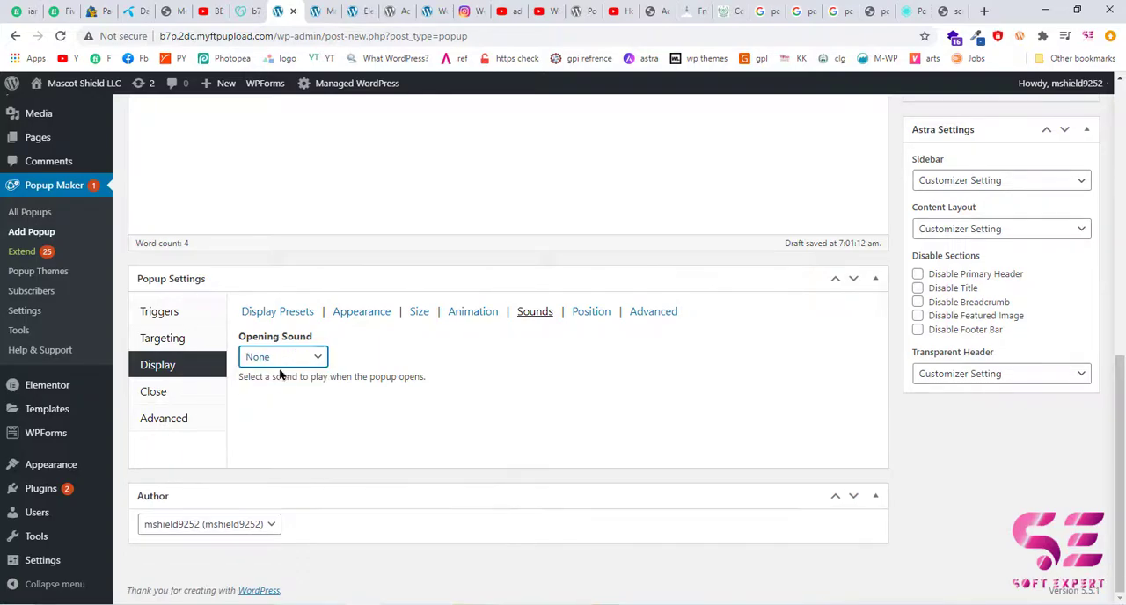
# Set the popup's display location to Top Center in its position settings.
pyautogui.click(584, 320)
pyautogui.scroll(-1, 526, 336)
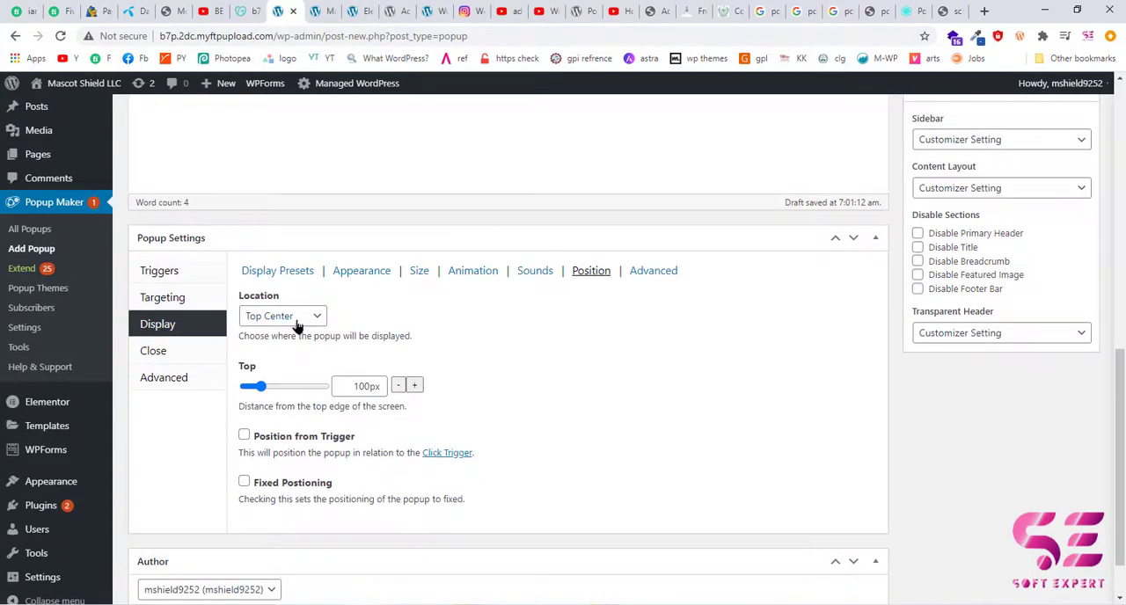
pyautogui.click(303, 323)
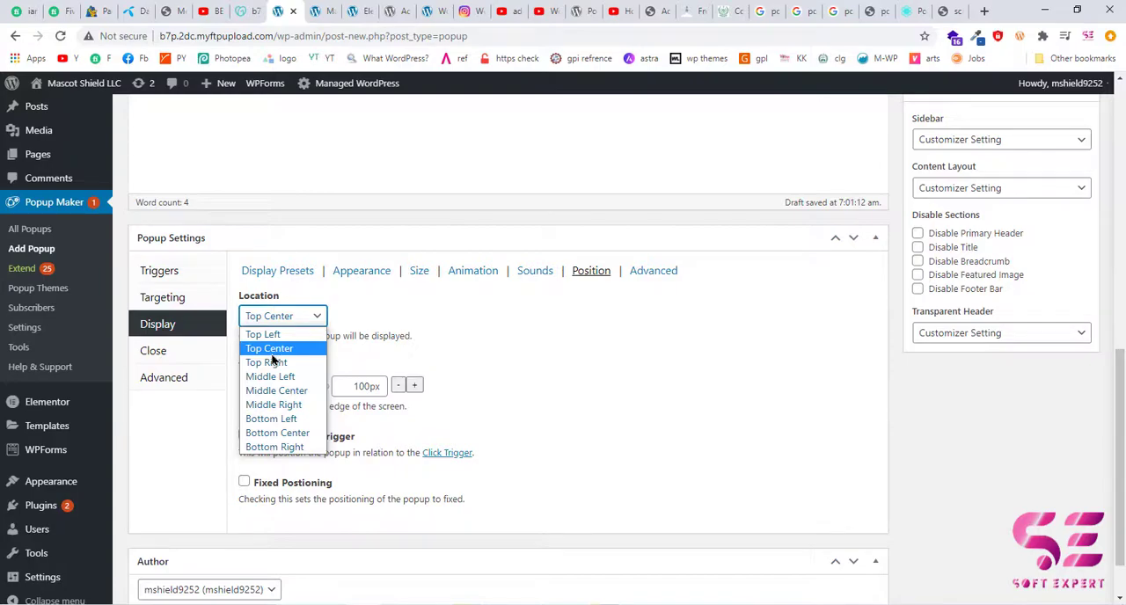
pyautogui.click(269, 348)
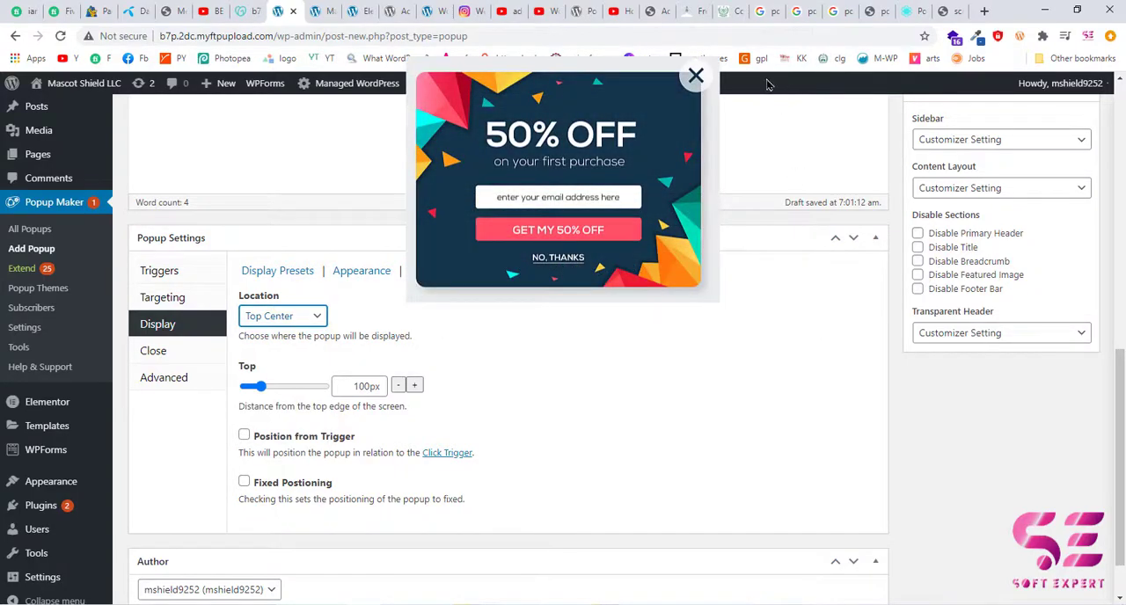
# Examine the advanced display options for overlay, stacking, repositioning and z-index, and compare them with the overlay on the Supsystic example popup.
pyautogui.click(653, 270)
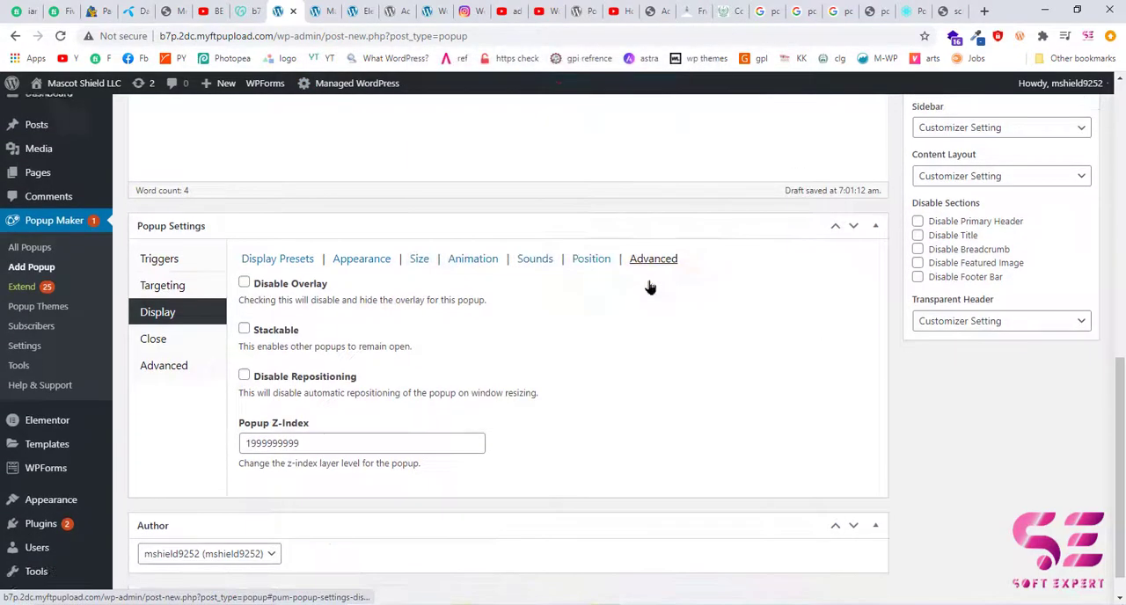
pyautogui.scroll(-1, 408, 287)
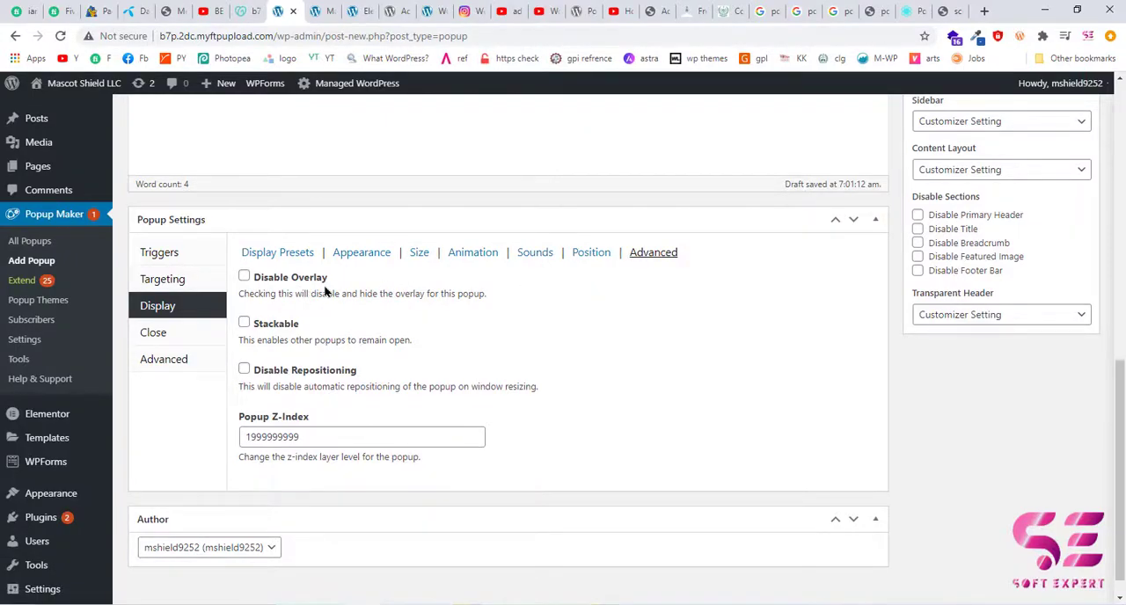
pyautogui.click(911, 11)
pyautogui.click(473, 251)
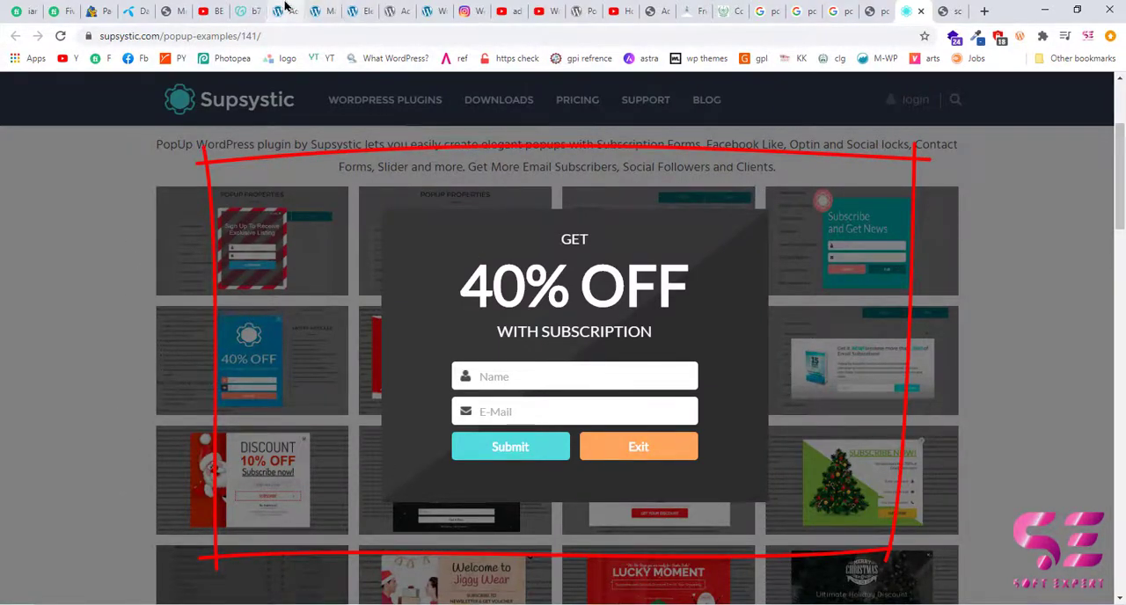
pyautogui.click(280, 10)
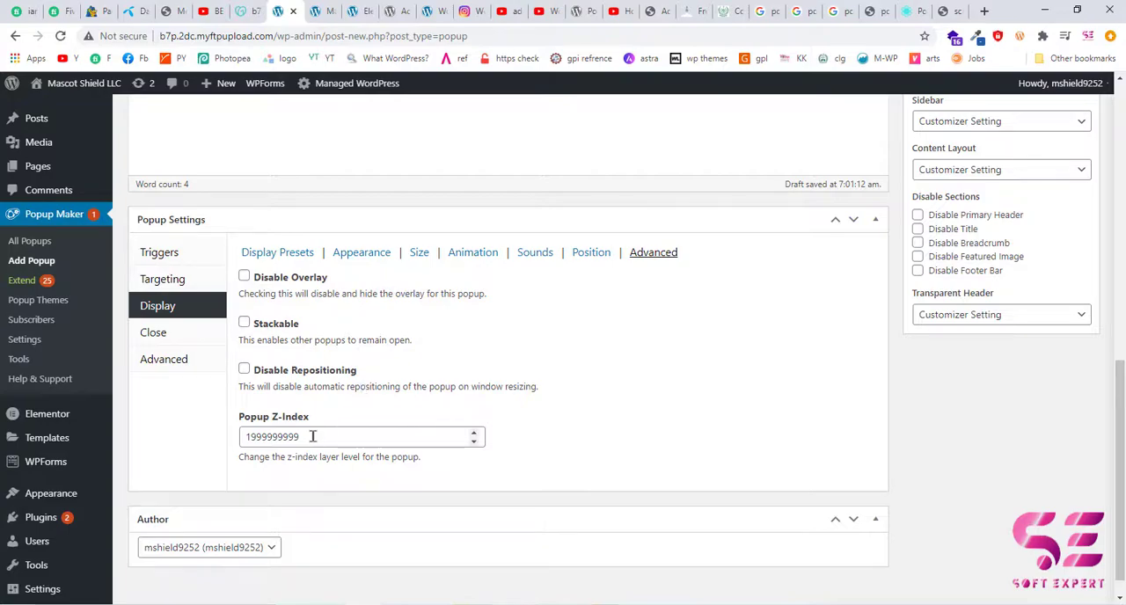
pyautogui.scroll(1, 562, 318)
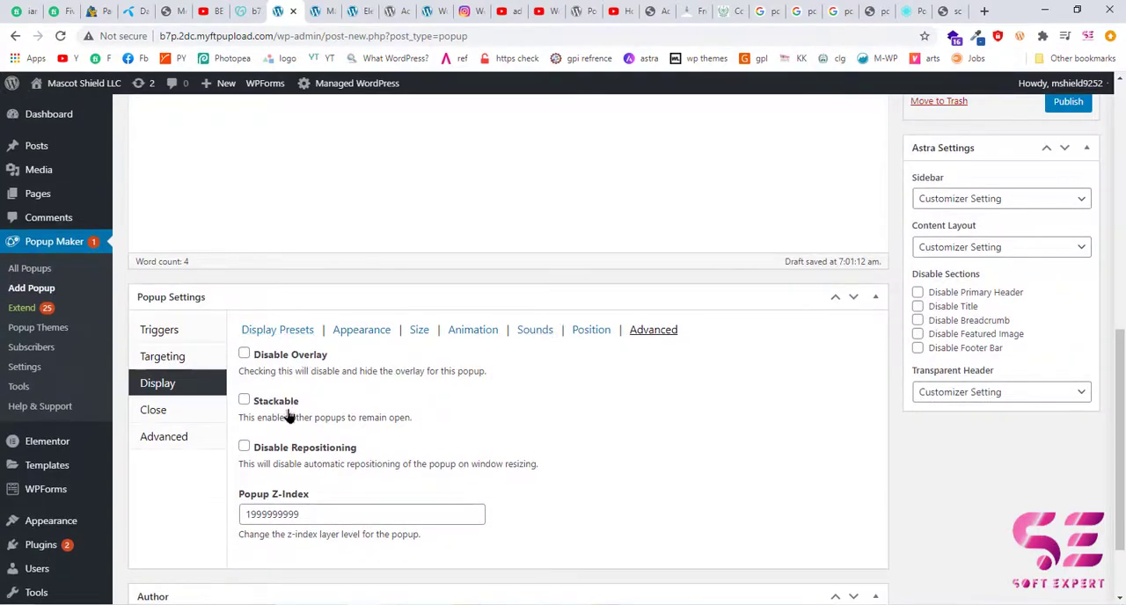
# Examine the popup's close button settings for the close text and the button delay.
pyautogui.click(161, 413)
pyautogui.scroll(-1, 370, 380)
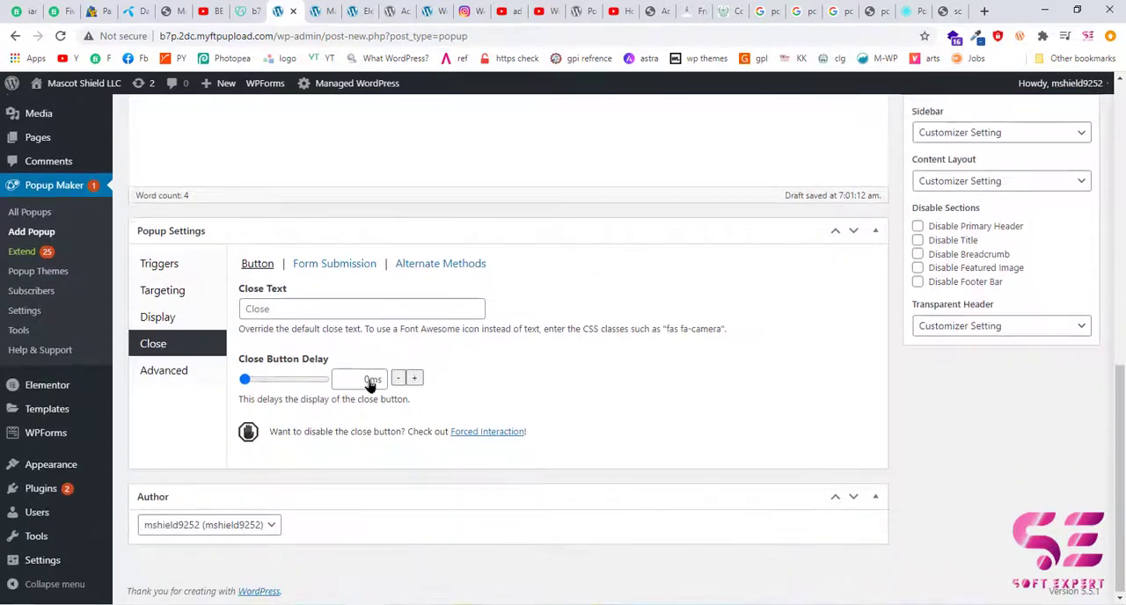
pyautogui.click(270, 314)
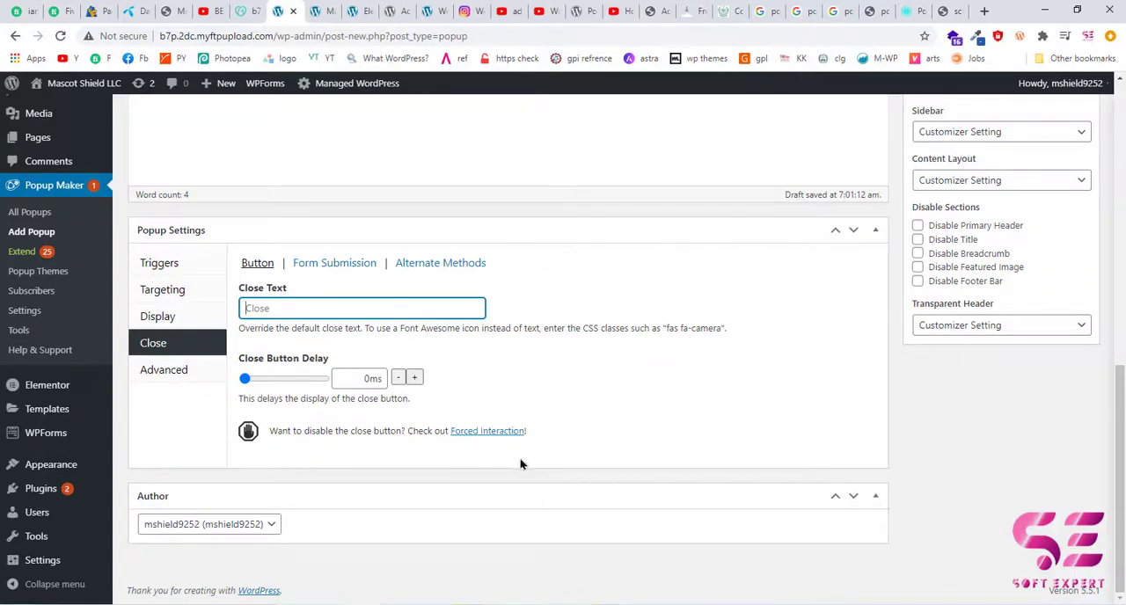
# Enable Close on Form Submission and Click Overlay to Close in the popup's close settings.
pyautogui.click(324, 263)
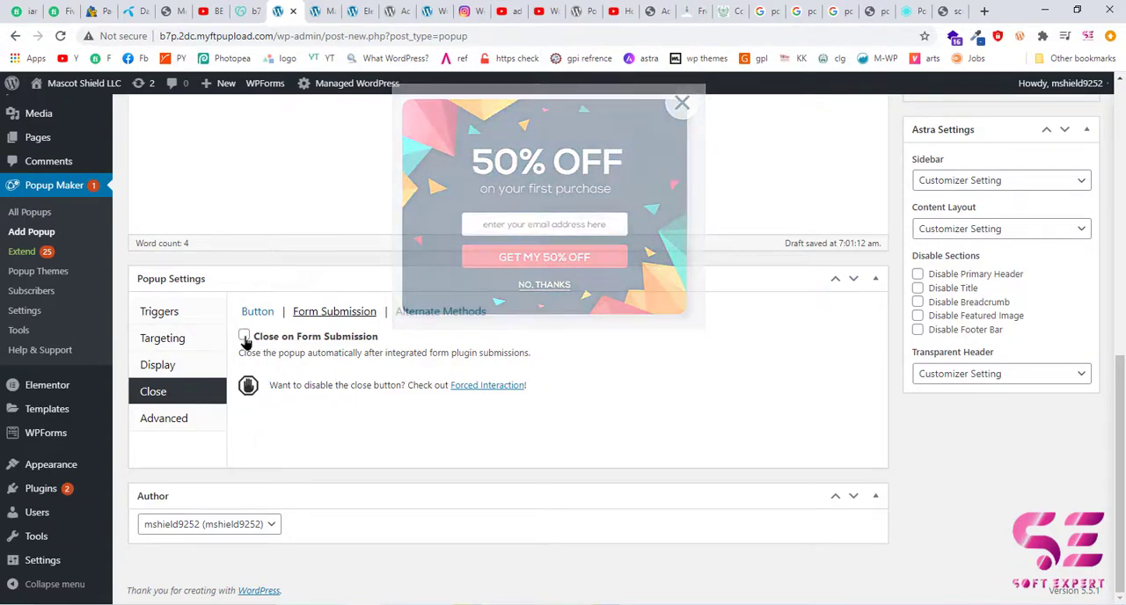
pyautogui.click(245, 337)
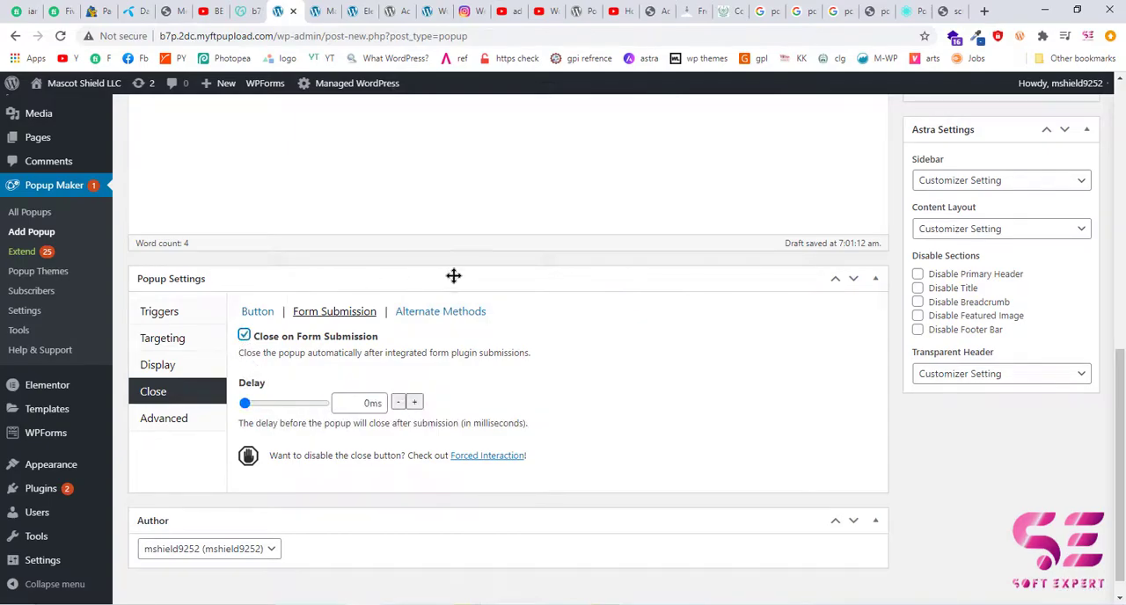
pyautogui.click(431, 321)
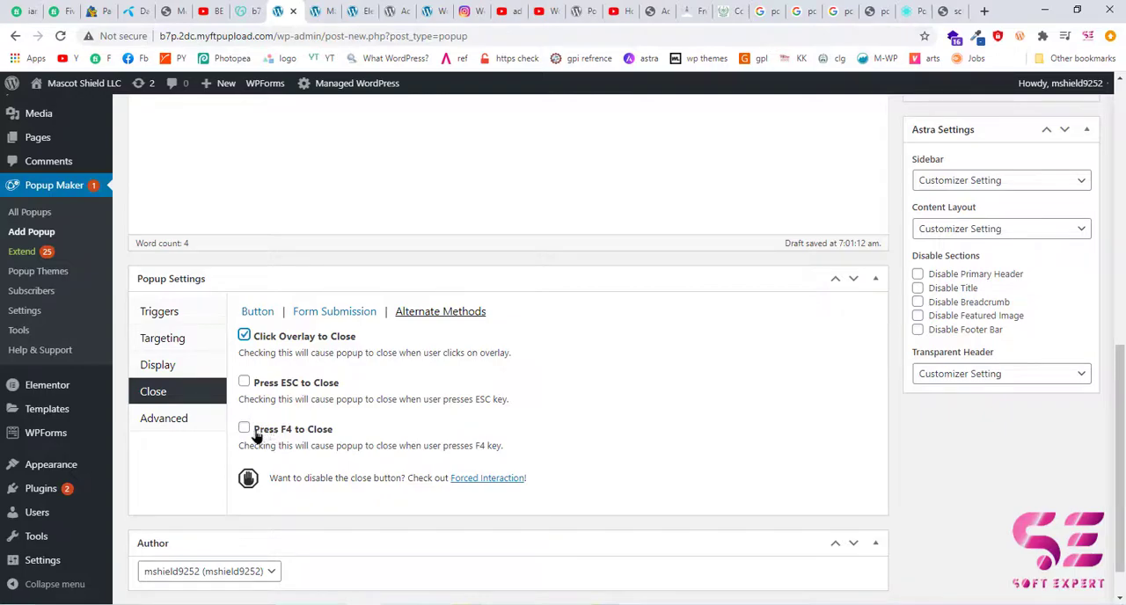
# Review the popup's general advanced options and publish the popup.
pyautogui.click(205, 419)
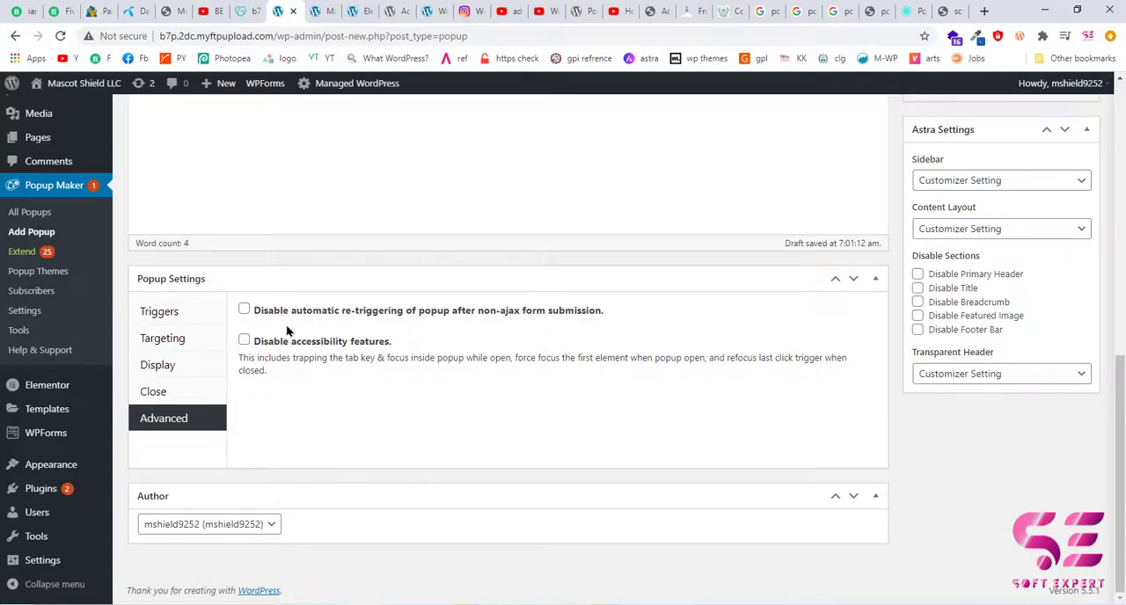
pyautogui.scroll(3, 734, 463)
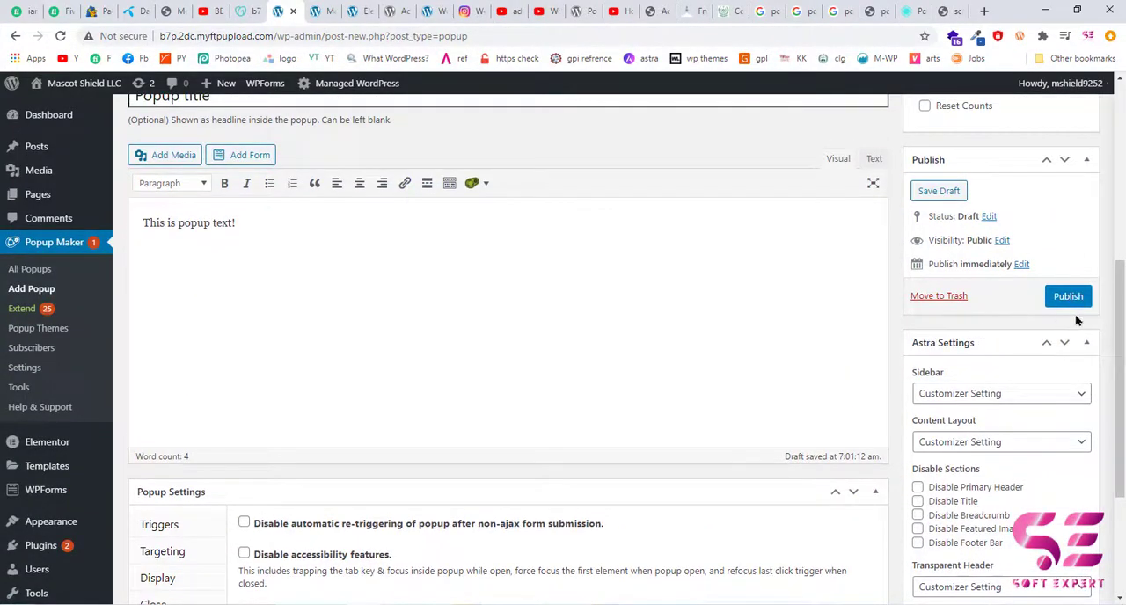
pyautogui.click(1070, 300)
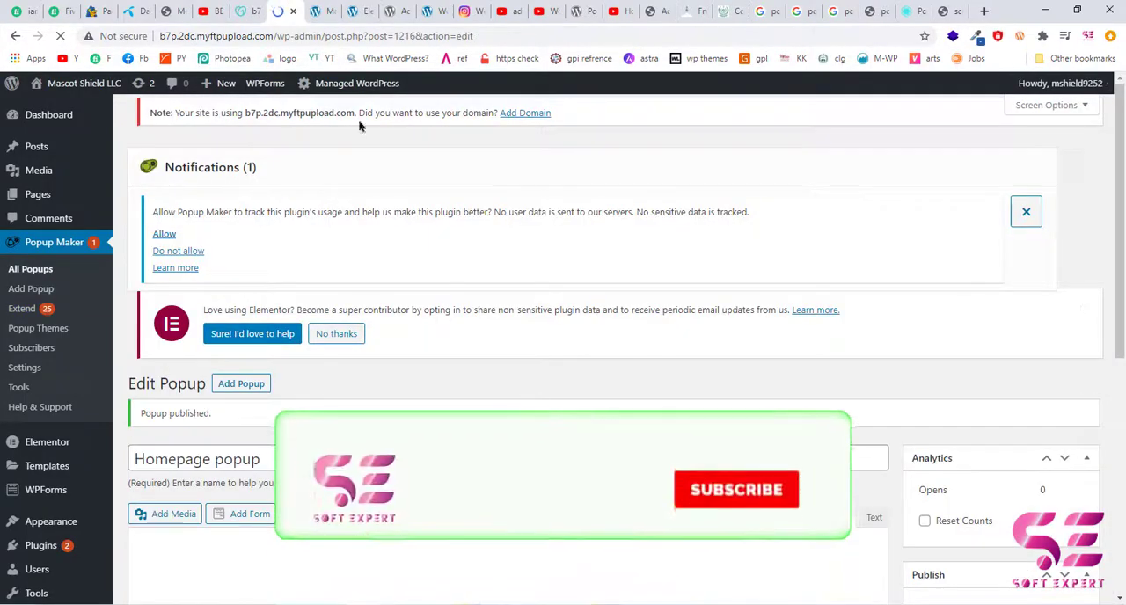
# Check the site's live homepage for the popup and return to the published popup's trigger settings.
pyautogui.click(64, 113)
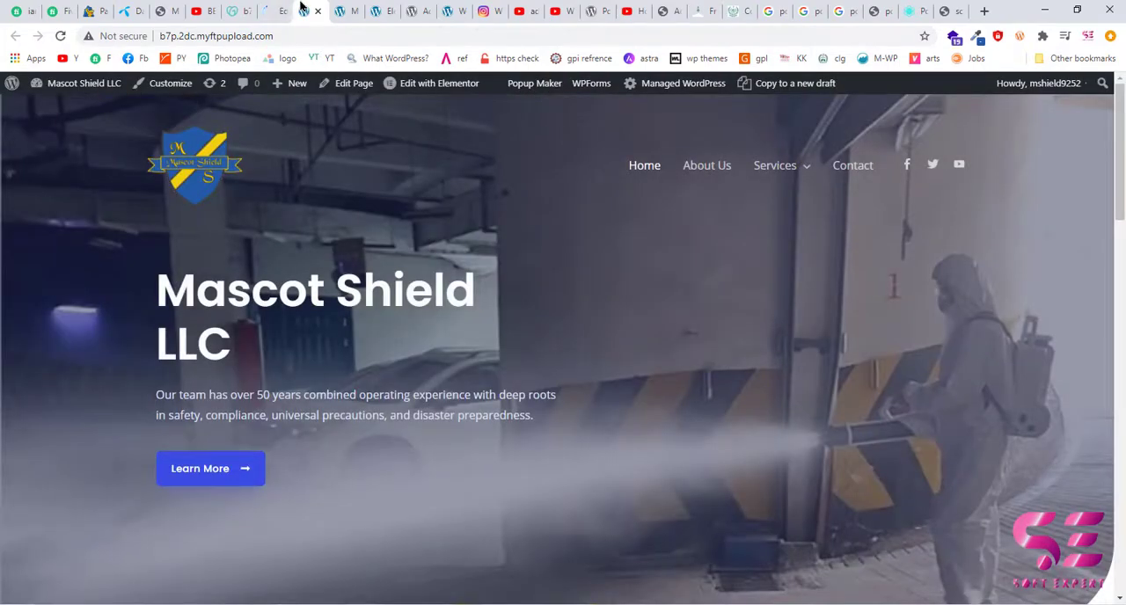
pyautogui.click(273, 10)
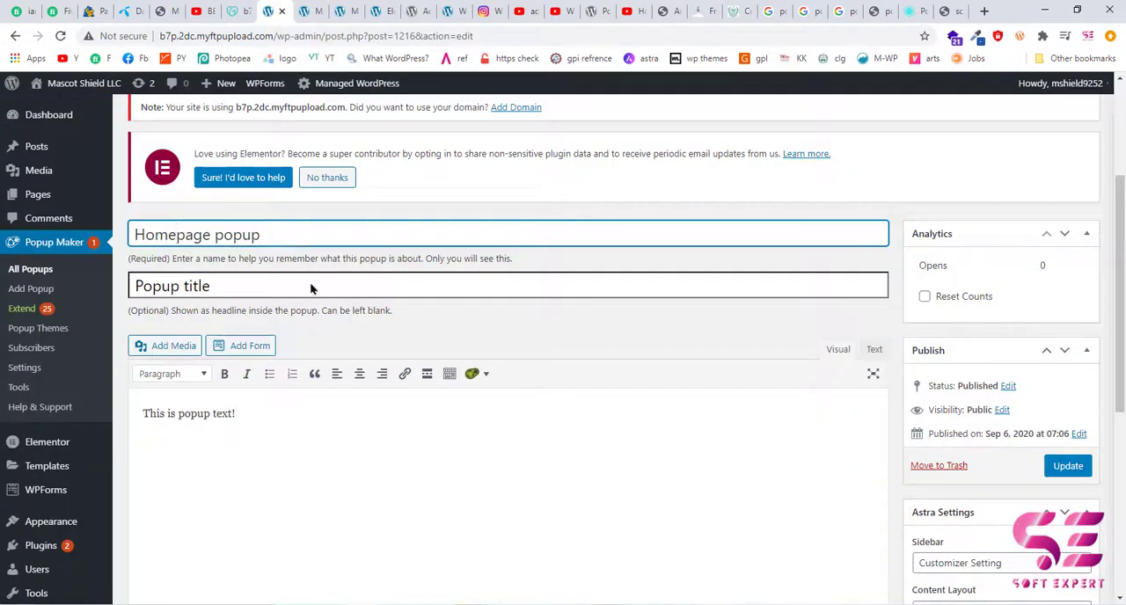
pyautogui.scroll(-3, 546, 334)
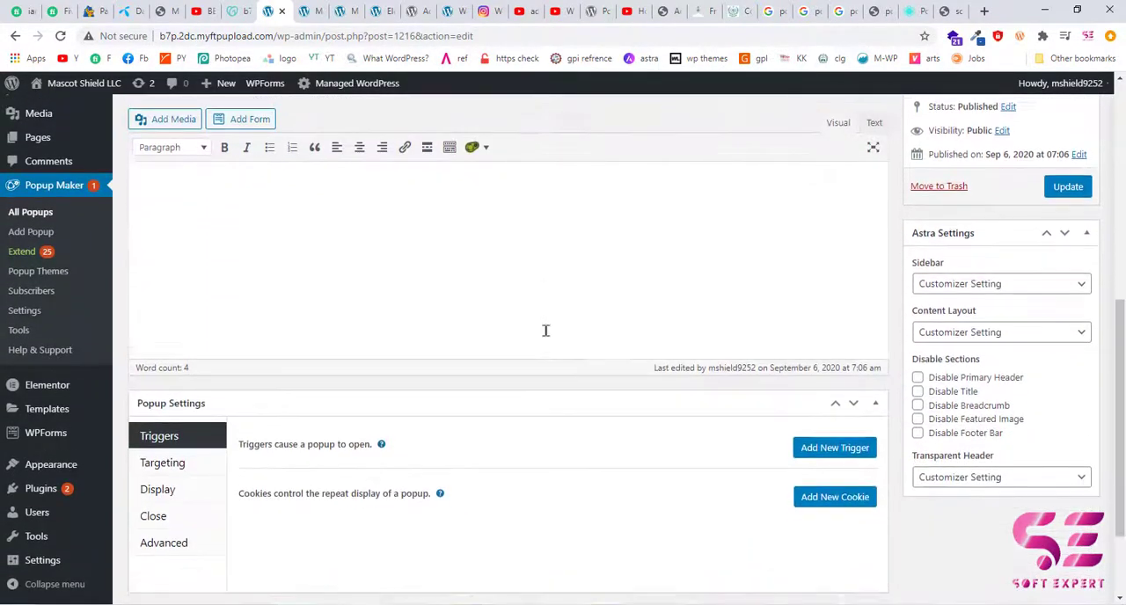
# Add a Time Delay / Auto Open trigger with a 500 ms delay and an On Popup Close cookie, and update the popup.
pyautogui.click(825, 414)
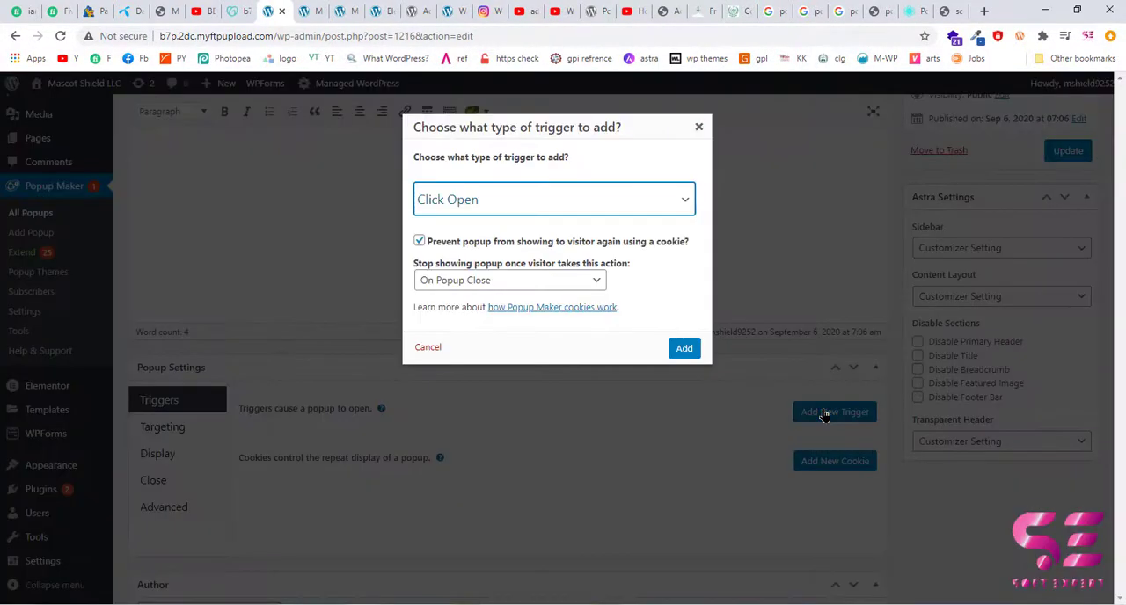
pyautogui.click(657, 209)
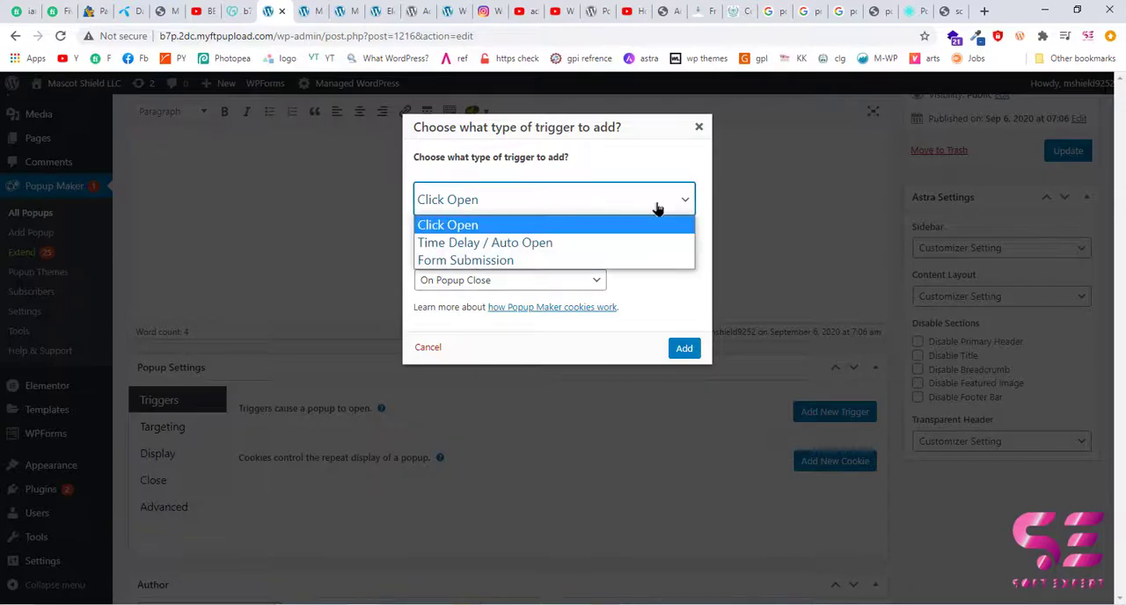
pyautogui.click(471, 224)
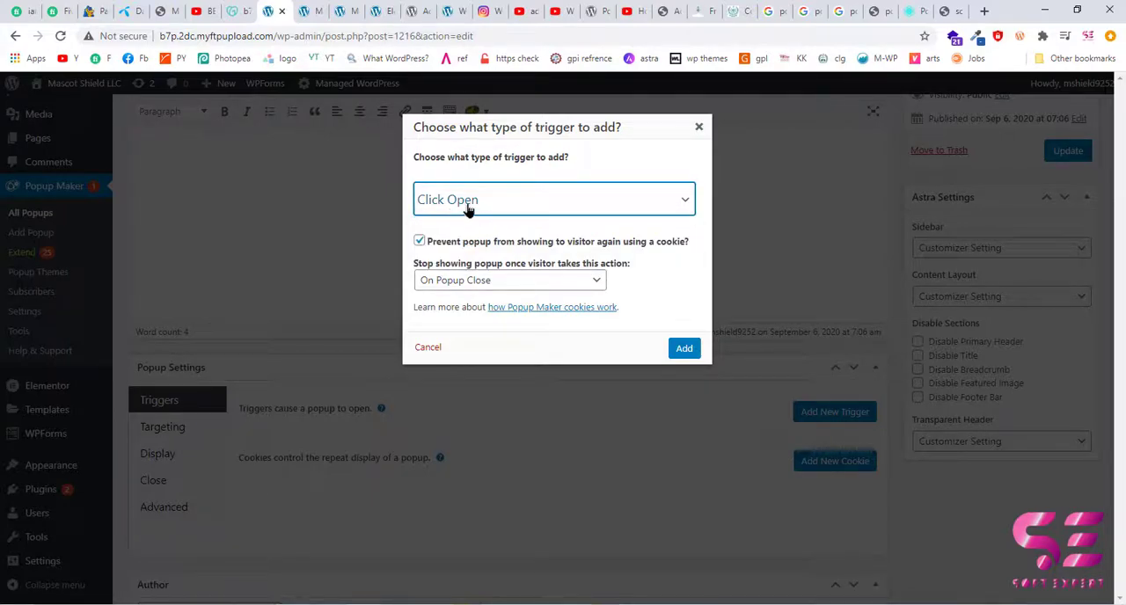
pyautogui.click(461, 202)
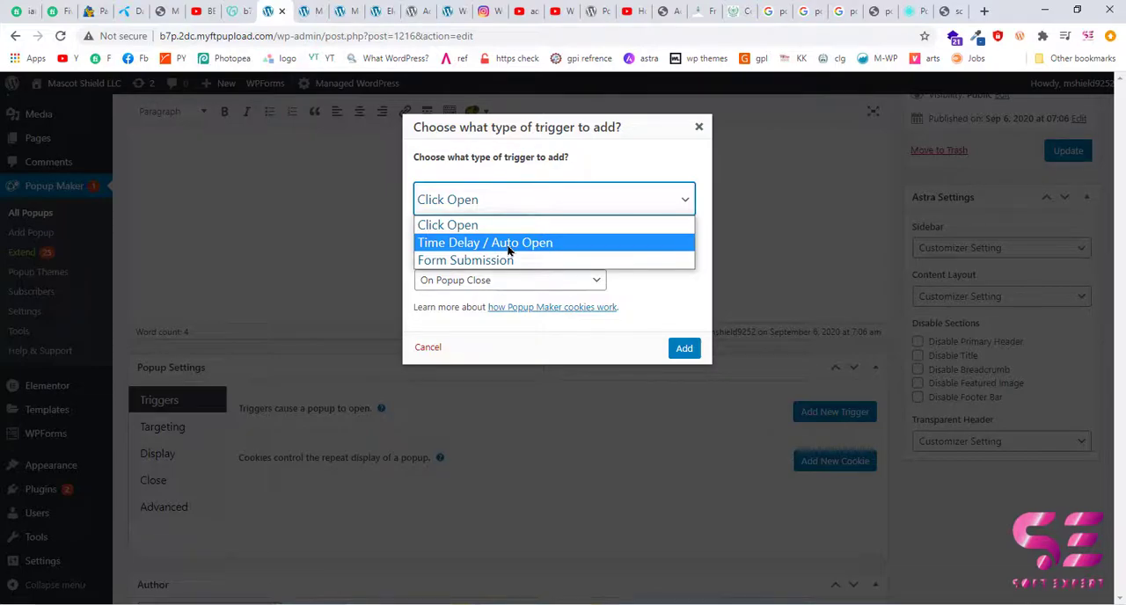
pyautogui.click(454, 250)
pyautogui.click(680, 347)
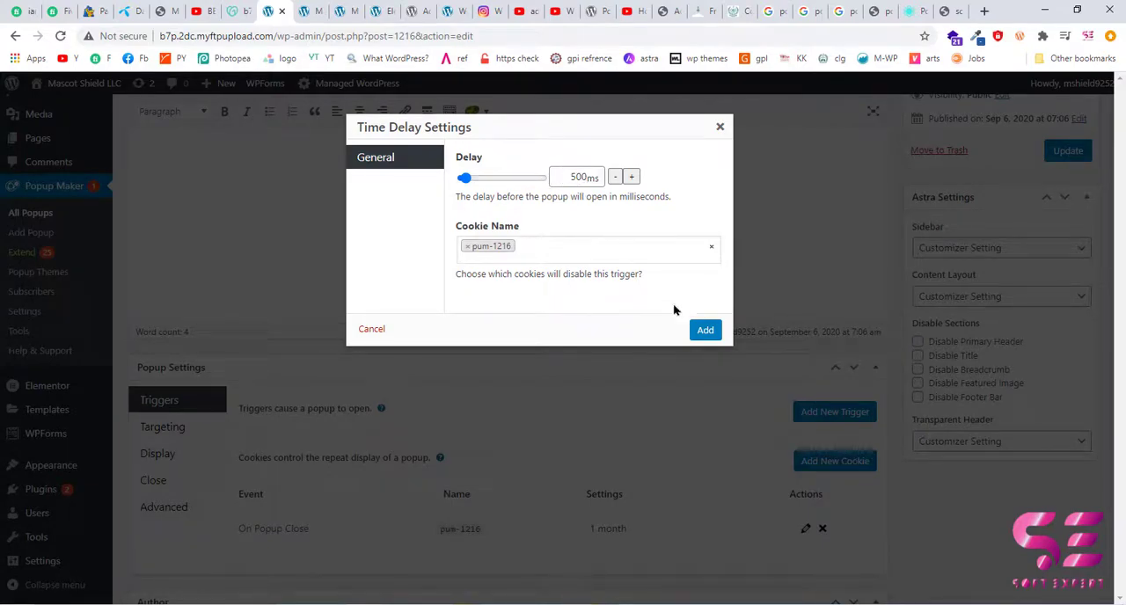
pyautogui.click(704, 331)
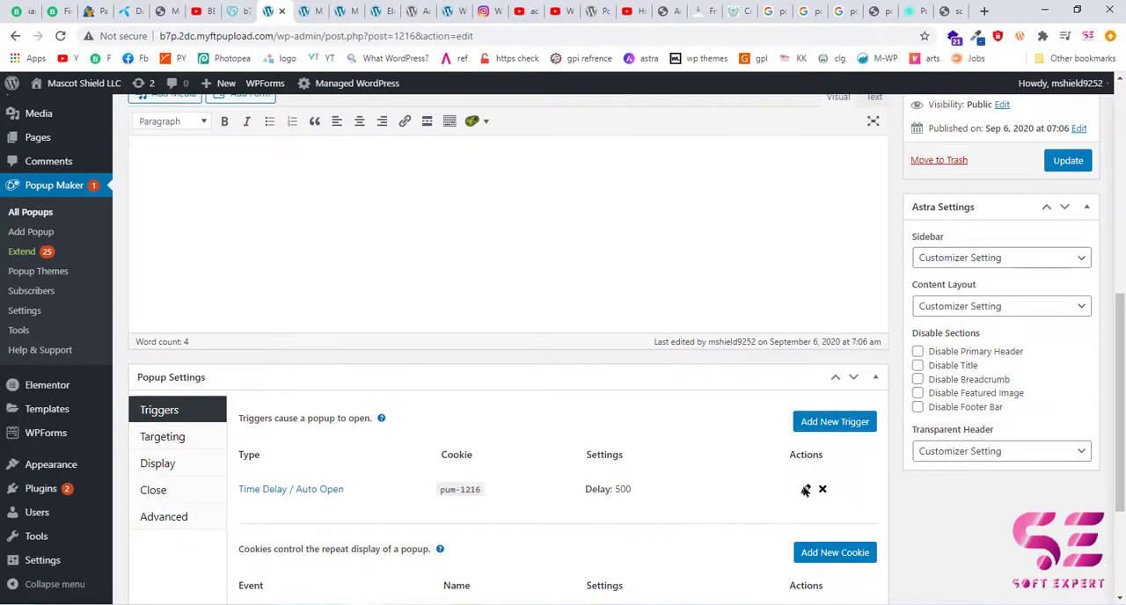
pyautogui.scroll(2, 851, 486)
pyautogui.click(1065, 277)
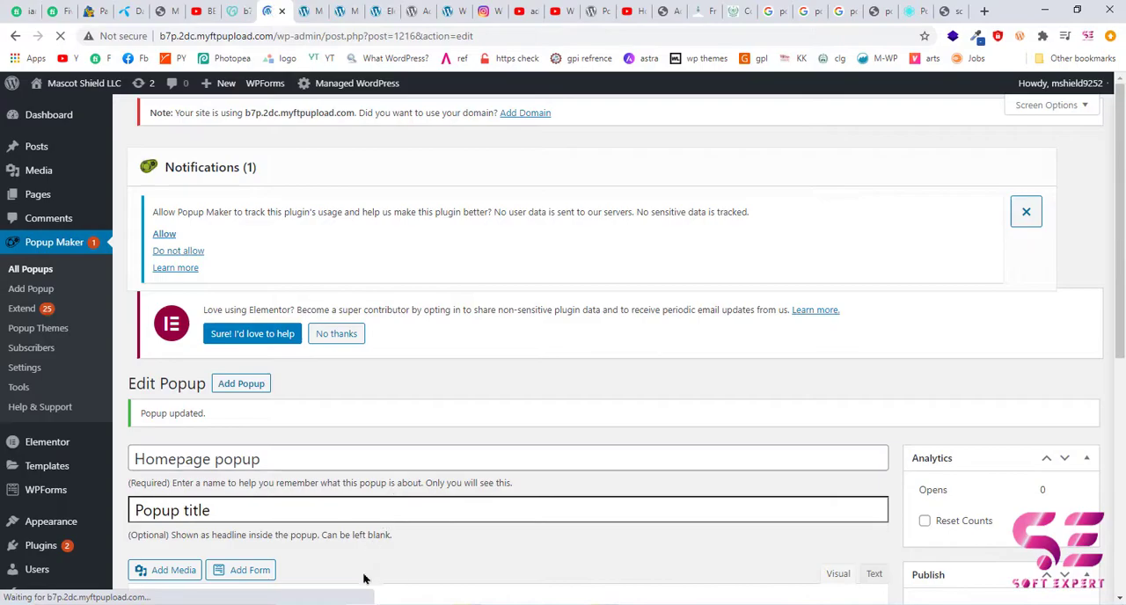
# Reload the live homepage in the incognito window, check the popup's title and text, close it and return to the popup editor.
pyautogui.moveTo(367, 604)
pyautogui.click(426, 572)
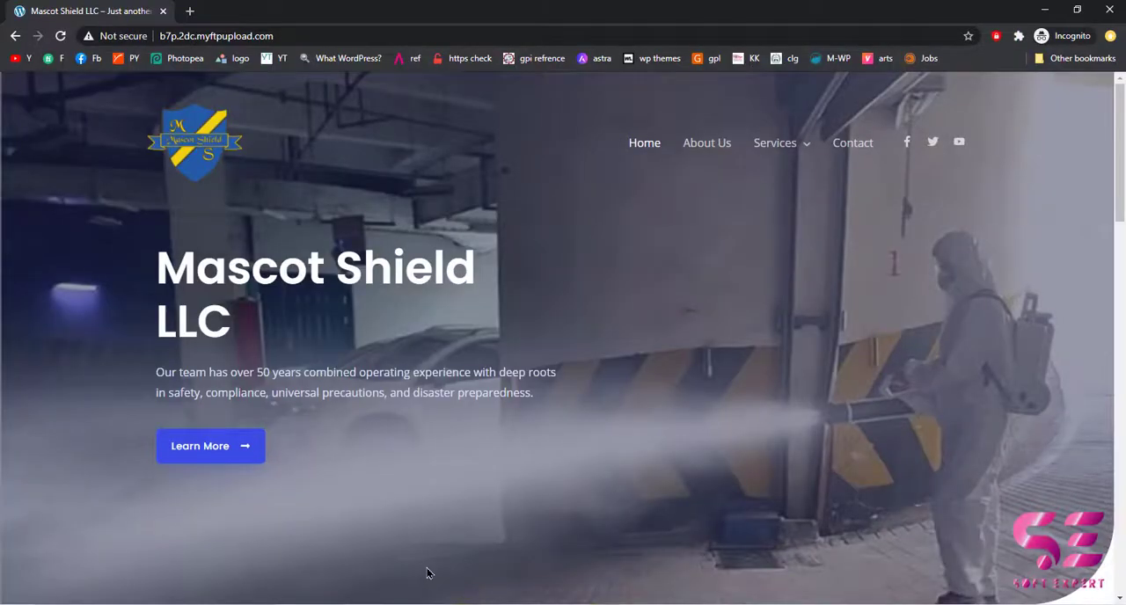
pyautogui.click(60, 36)
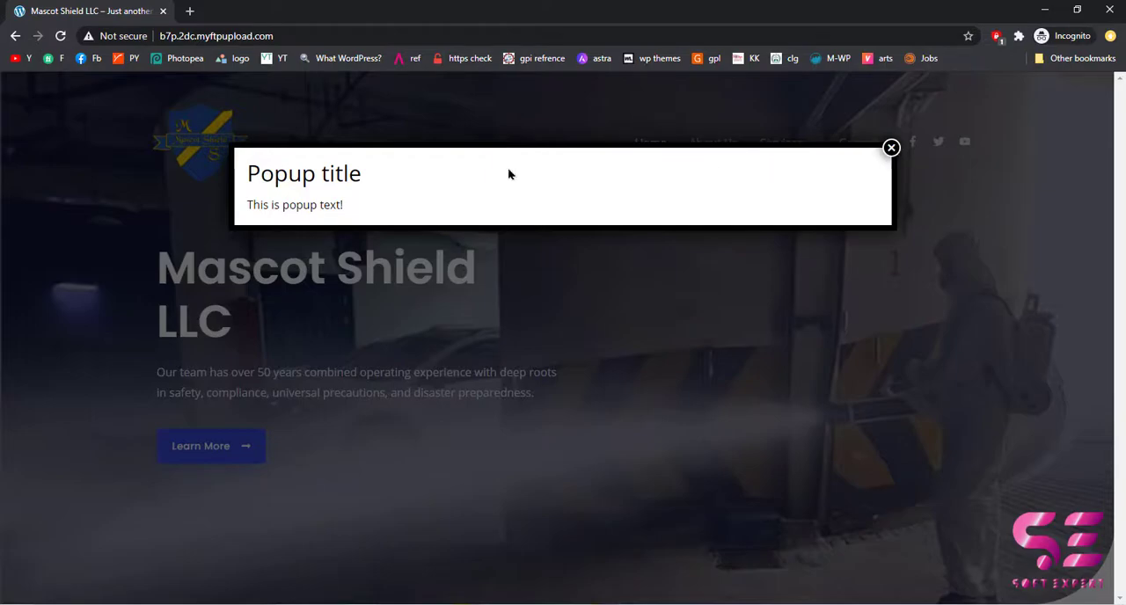
pyautogui.moveTo(261, 184); pyautogui.dragTo(375, 184)
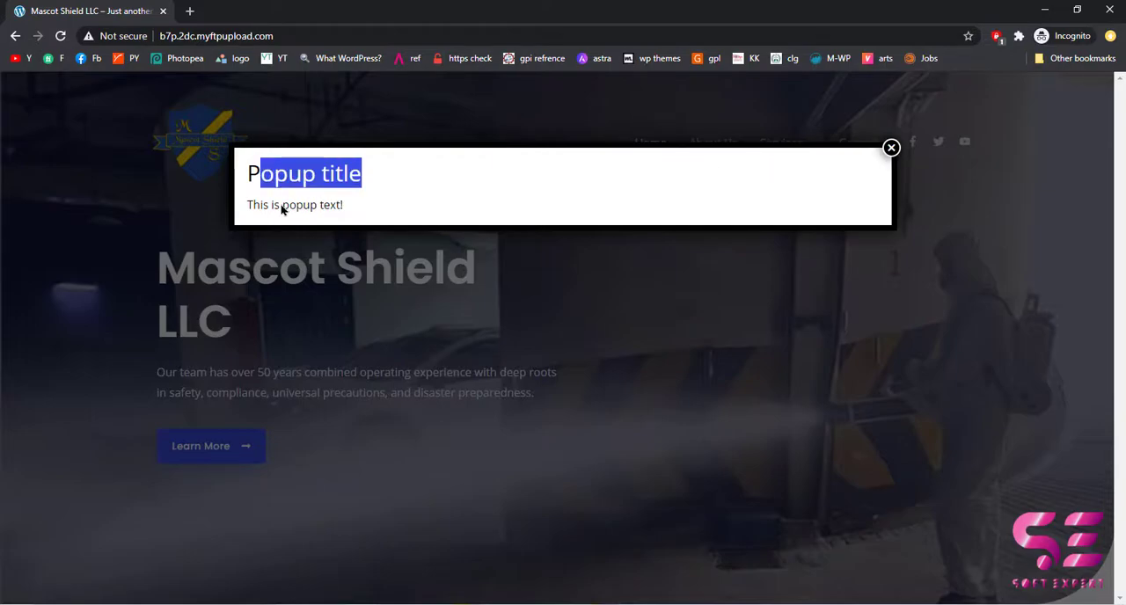
pyautogui.moveTo(281, 209); pyautogui.dragTo(325, 209)
pyautogui.click(326, 209)
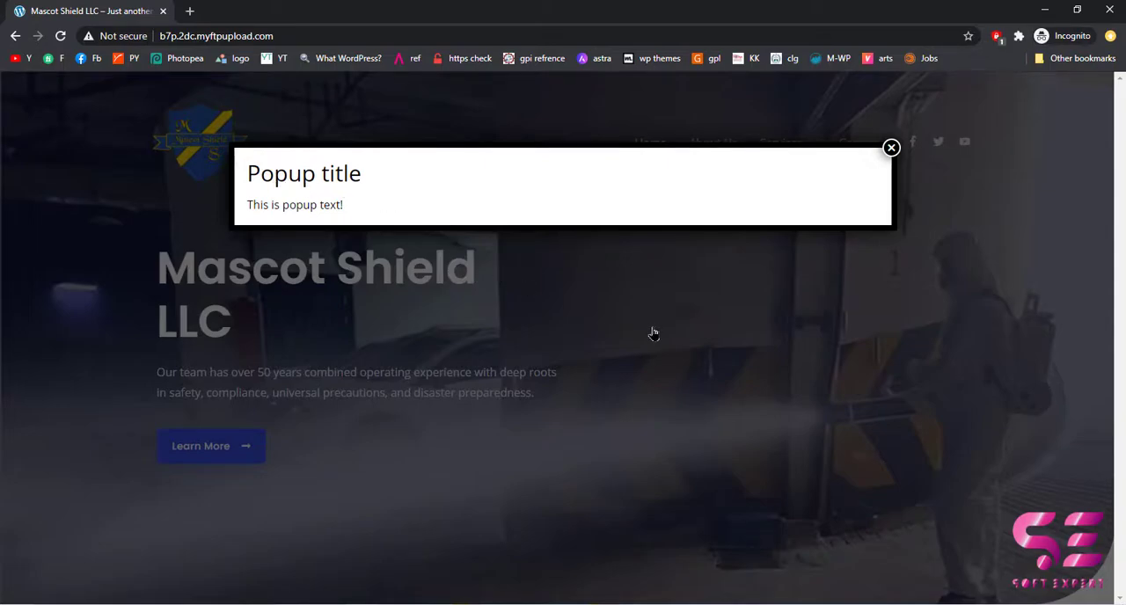
pyautogui.click(893, 149)
pyautogui.click(1045, 10)
# Replace the popup's body text with the COVID-19 flyer image from the media library and update the popup.
pyautogui.scroll(-1, 384, 375)
pyautogui.scroll(-5, 384, 375)
pyautogui.moveTo(242, 218); pyautogui.dragTo(141, 219)
pyautogui.press('BackSpace')
pyautogui.click(171, 153)
pyautogui.click(255, 143)
pyautogui.click(227, 256)
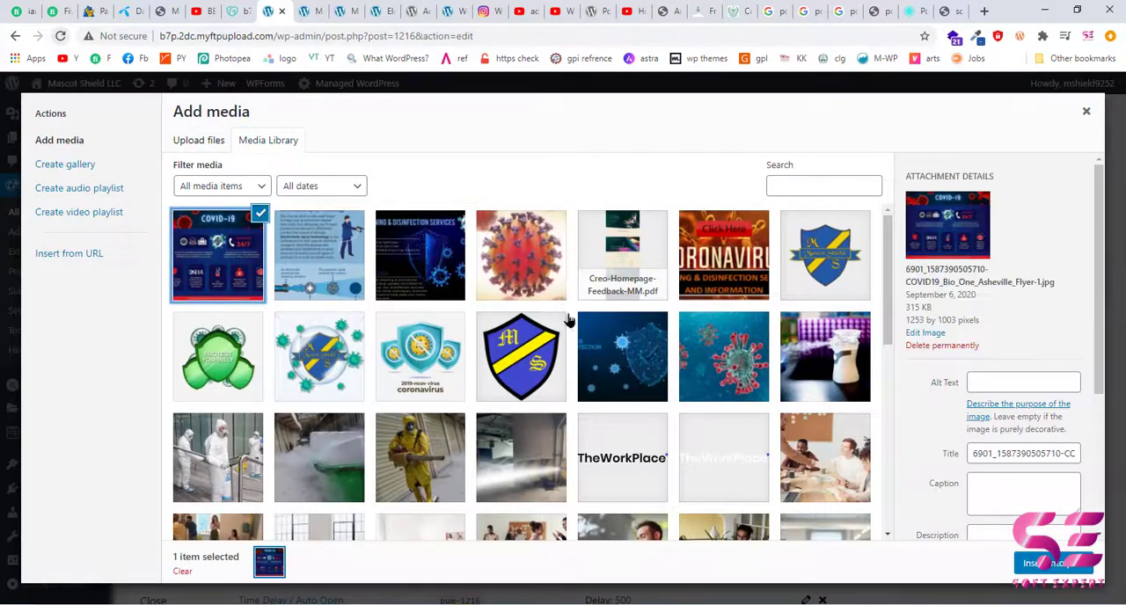
pyautogui.click(1032, 566)
pyautogui.click(1066, 272)
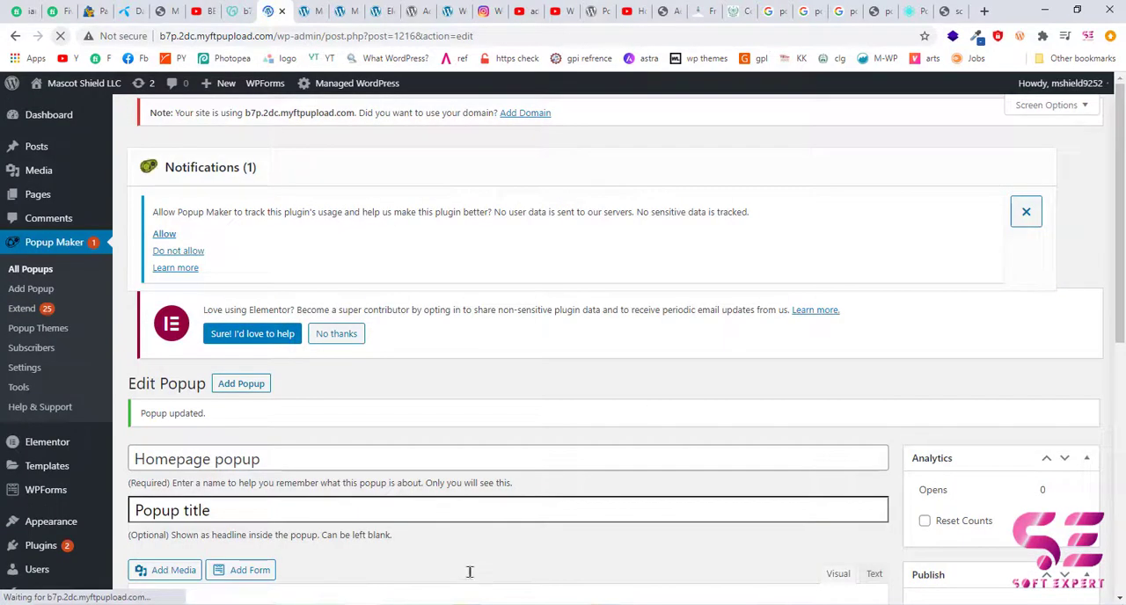
# Reload the live homepage to check for the popup with its new image and return to the popup editor.
pyautogui.moveTo(365, 603)
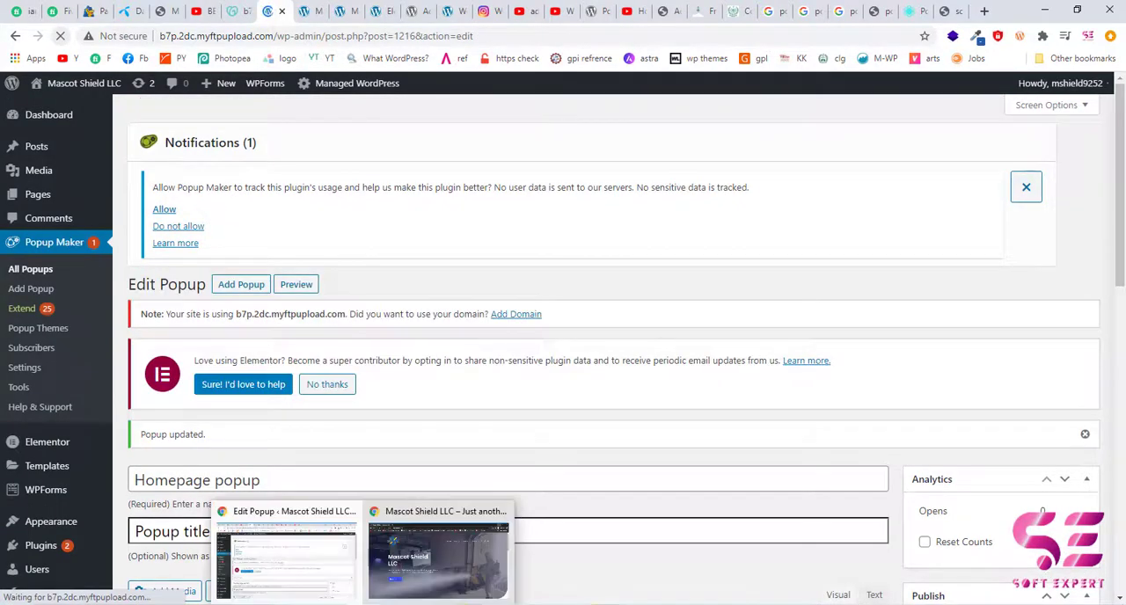
pyautogui.click(442, 558)
pyautogui.press('F5')
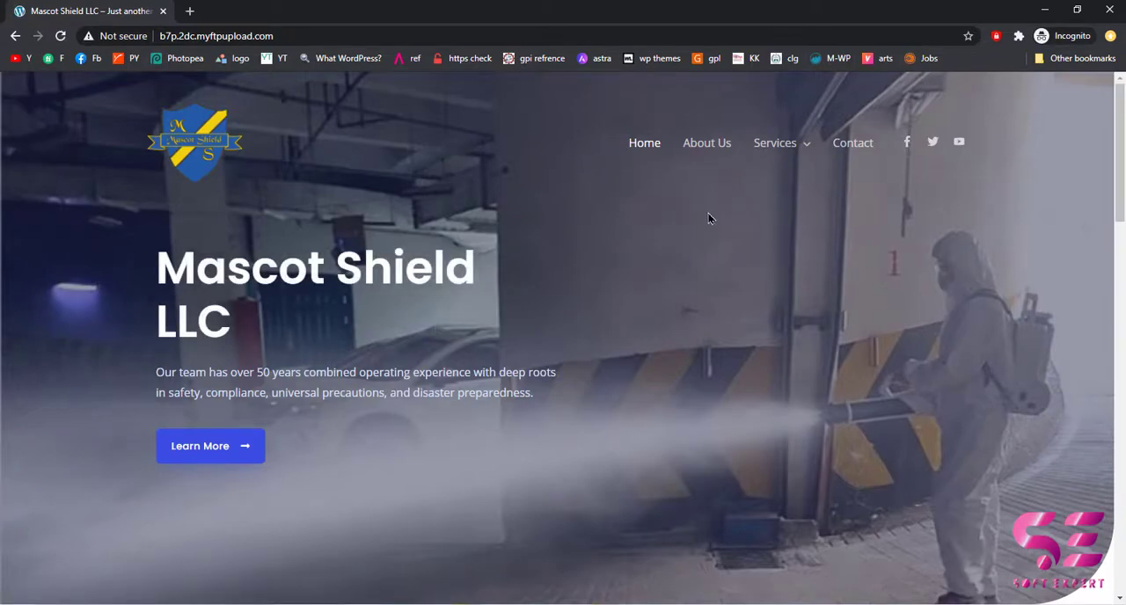
pyautogui.click(1047, 10)
# Delete the On Popup Close cookie from the popup's trigger settings and update the popup.
pyautogui.scroll(-5, 551, 321)
pyautogui.scroll(-5, 551, 320)
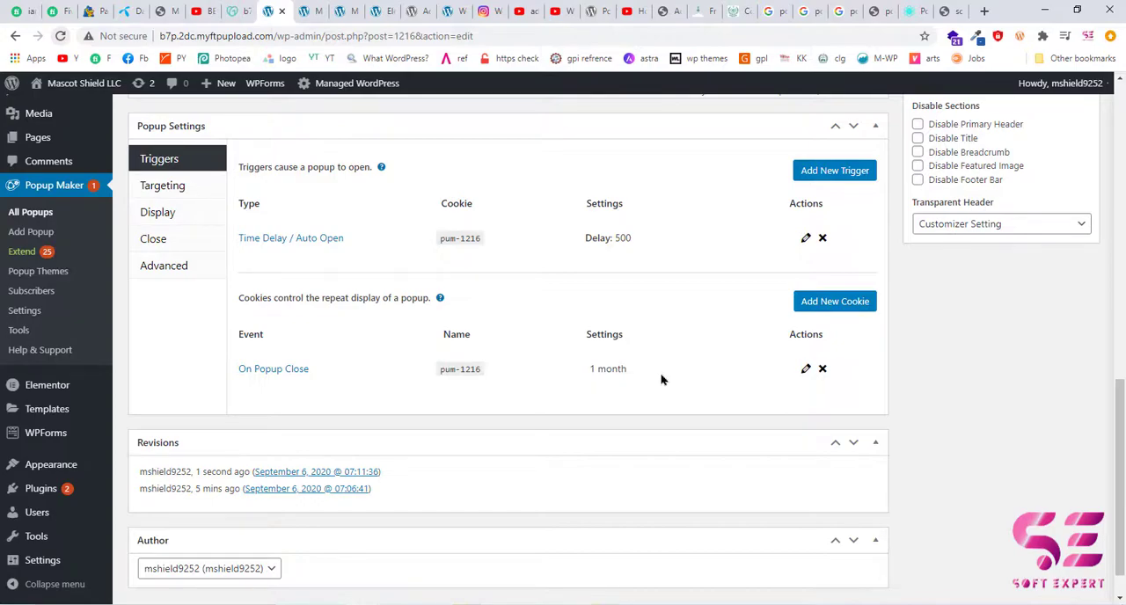
pyautogui.click(823, 369)
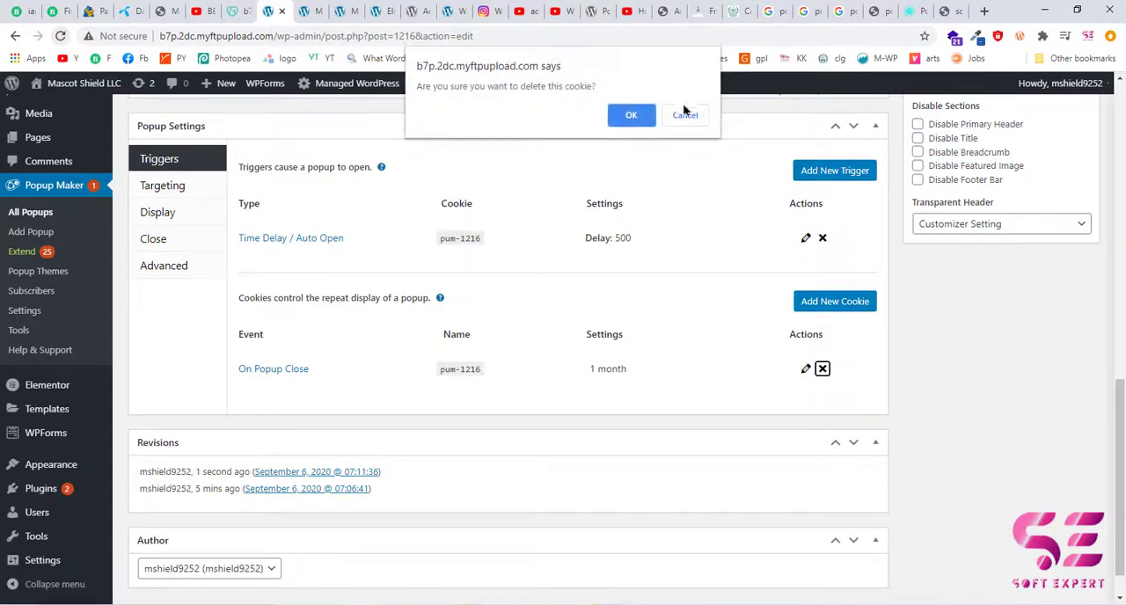
pyautogui.click(631, 117)
pyautogui.scroll(3, 980, 221)
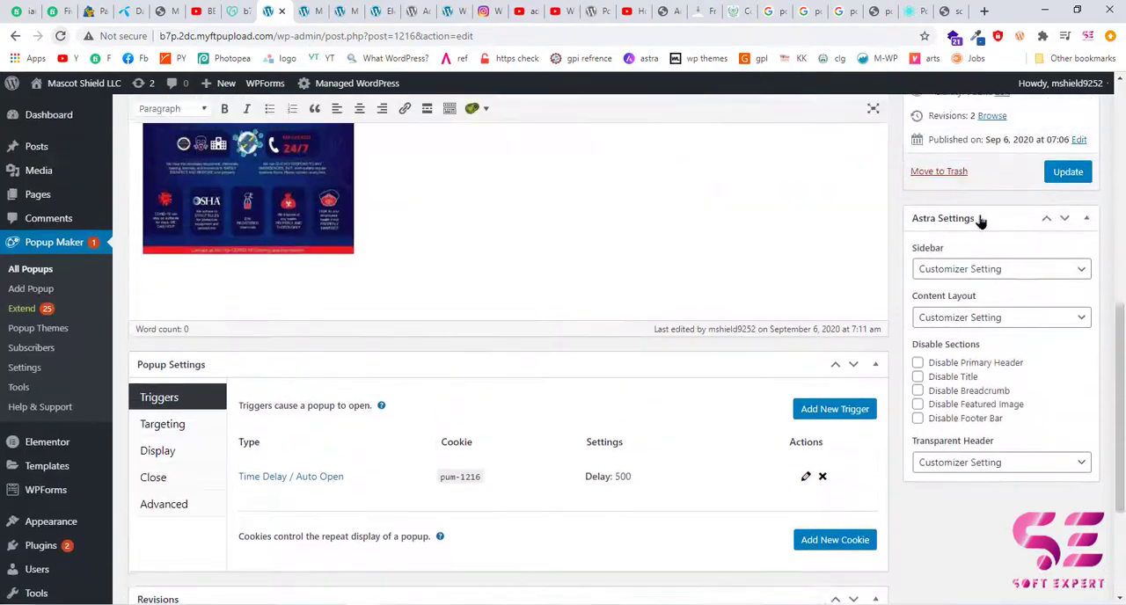
pyautogui.click(1068, 181)
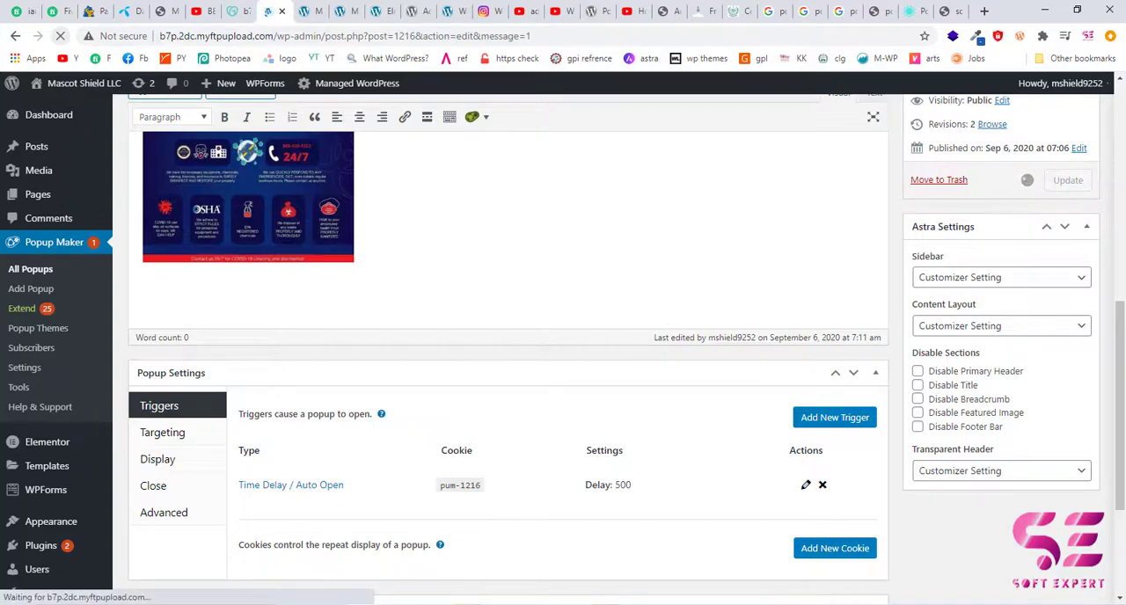
# Reload and look through the live homepage to check whether the popup opens without the cookie, and return to the editor.
pyautogui.click(363, 604)
pyautogui.click(437, 563)
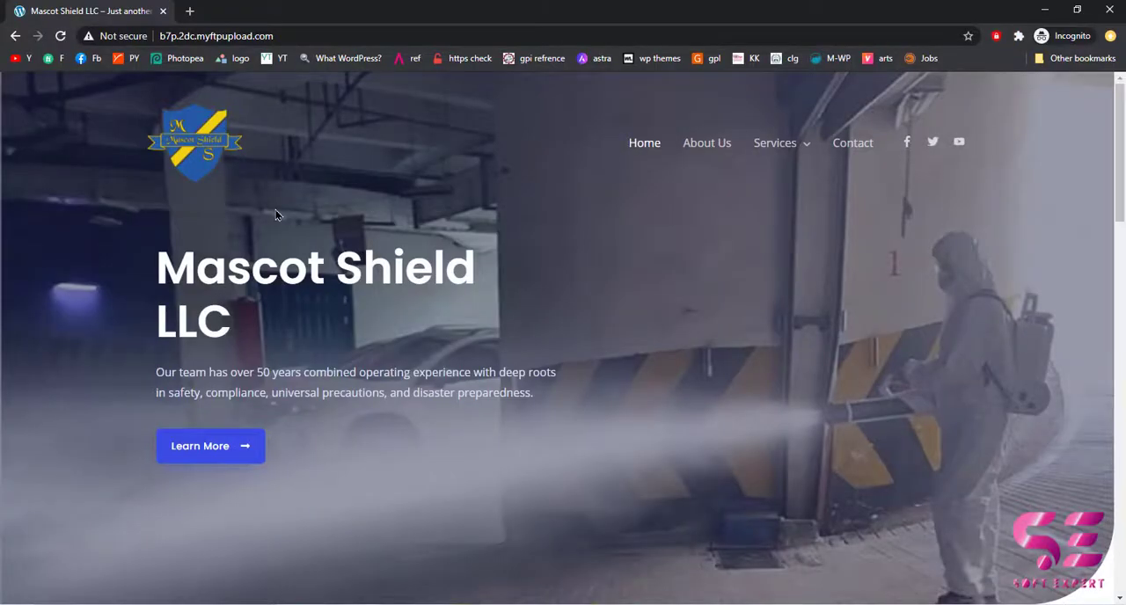
pyautogui.click(60, 37)
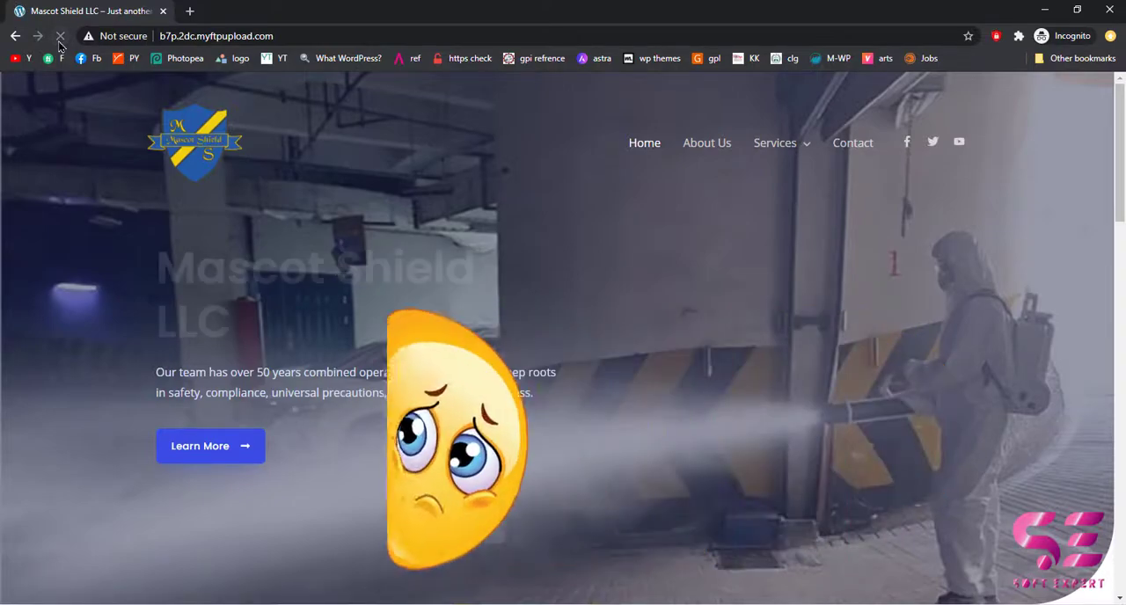
pyautogui.scroll(-3, 345, 193)
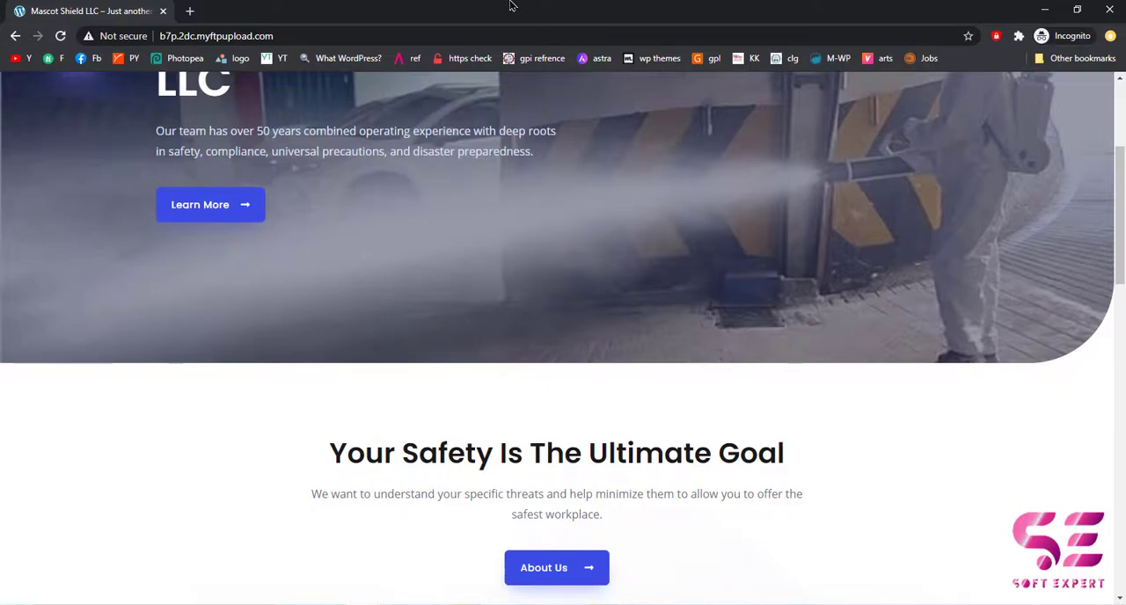
pyautogui.click(1045, 9)
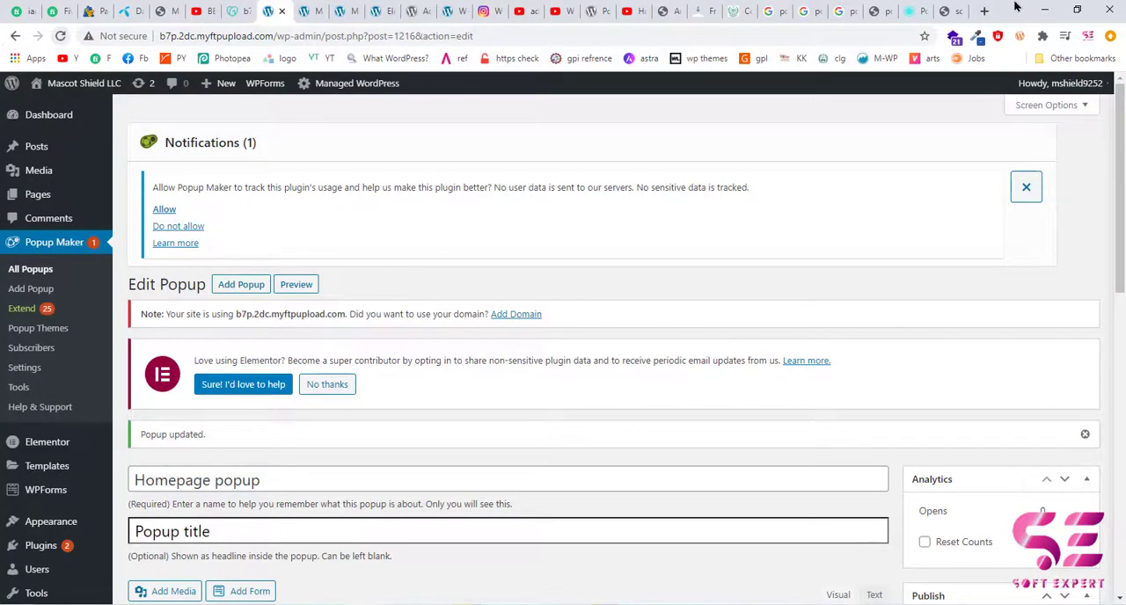
# Clear the browser's history, cookies and other site data, and cached images and files from the last 24 hours.
pyautogui.hotkey('ctrl', 'shift', 'Delete')
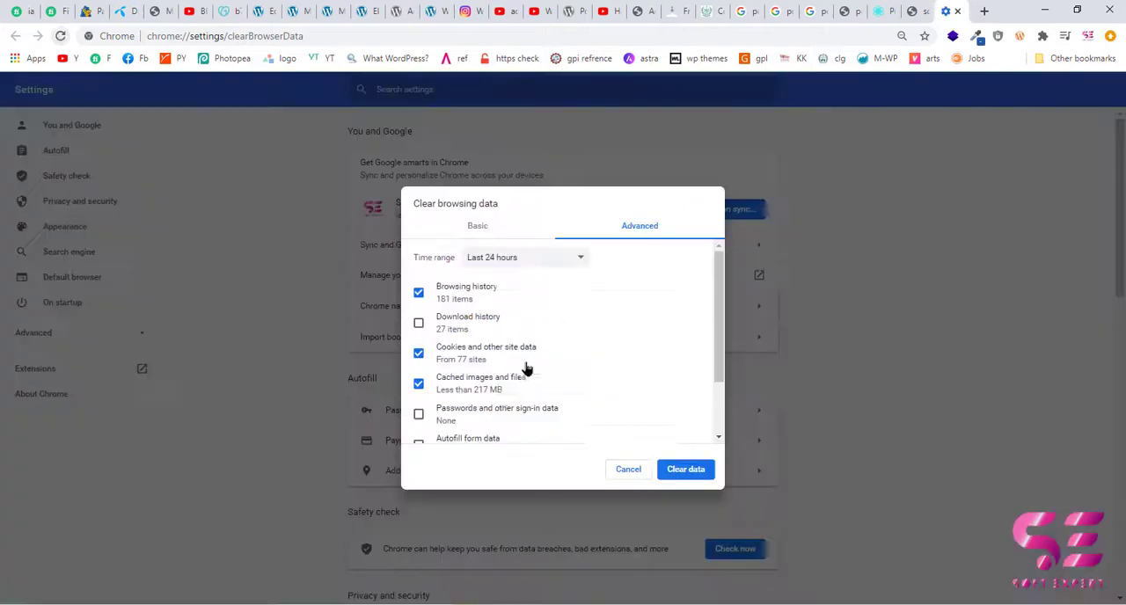
pyautogui.scroll(-1, 475, 411)
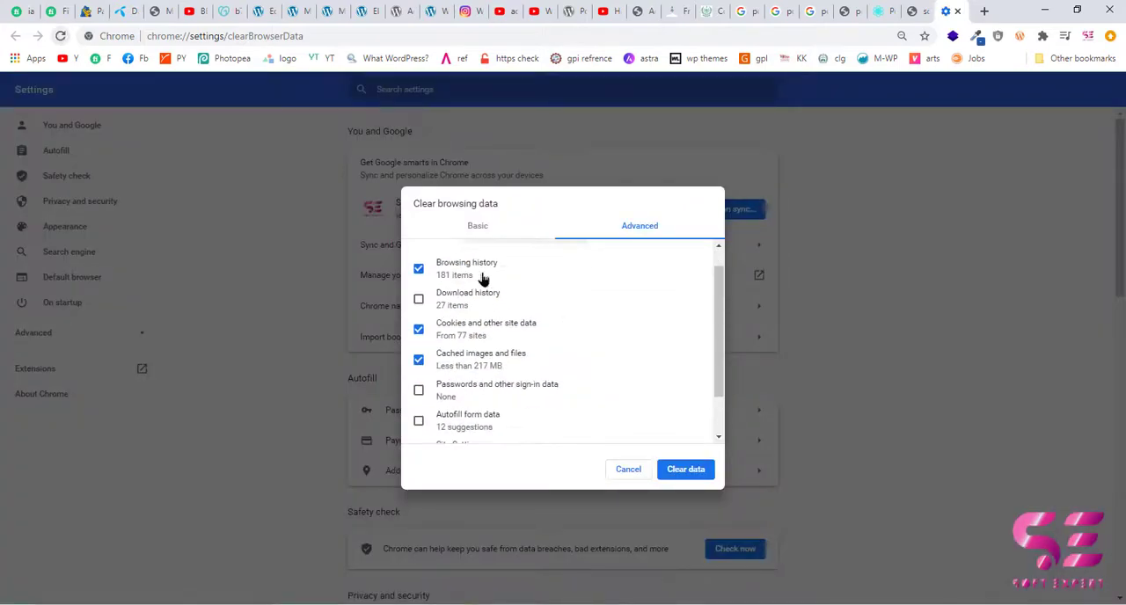
pyautogui.click(686, 472)
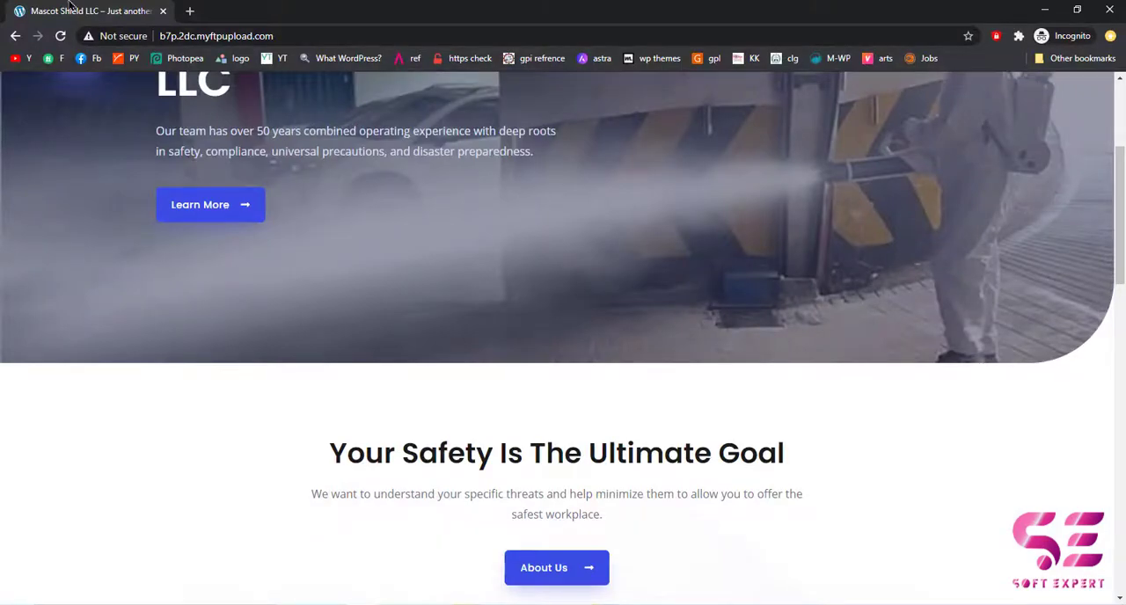
# Reload the incognito homepage after clearing the browsing data and check the popup's title and COVID-19 image.
pyautogui.click(60, 36)
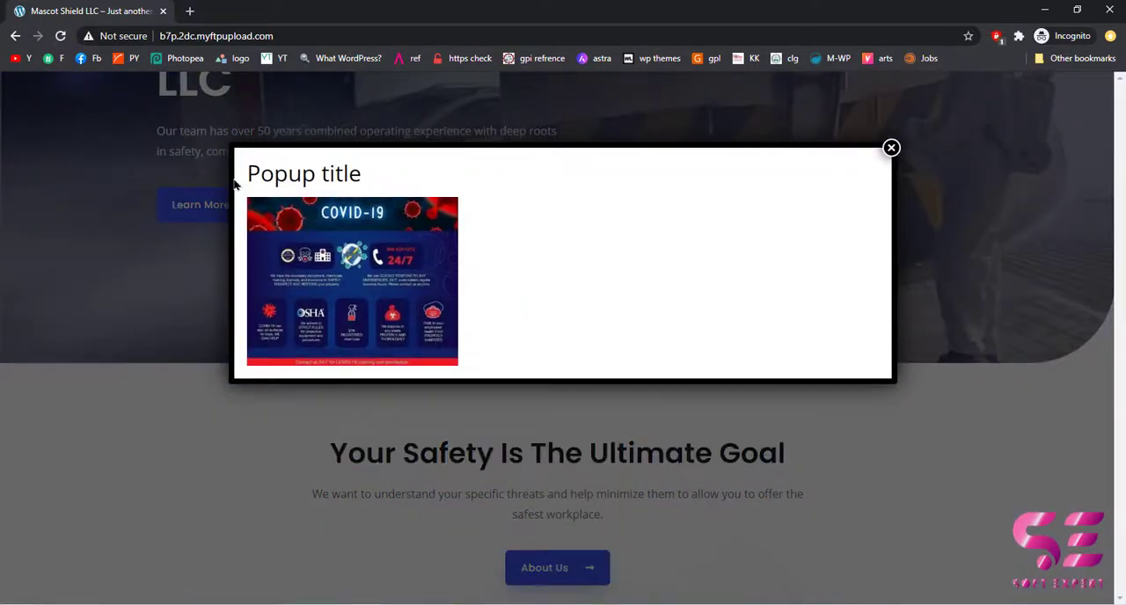
pyautogui.moveTo(246, 176); pyautogui.dragTo(344, 176)
pyautogui.click(345, 176)
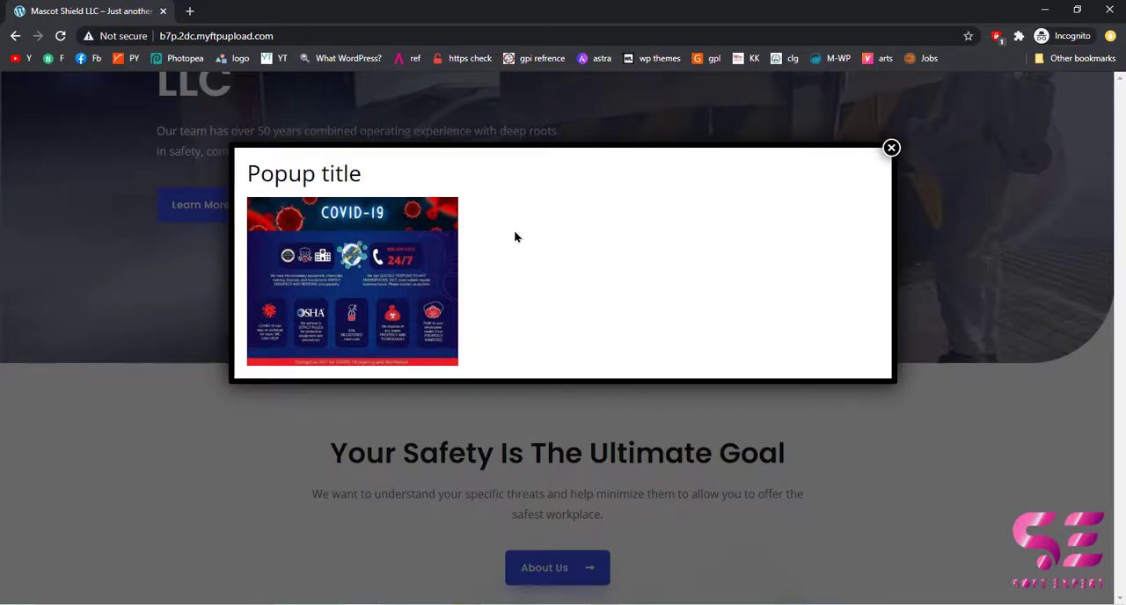